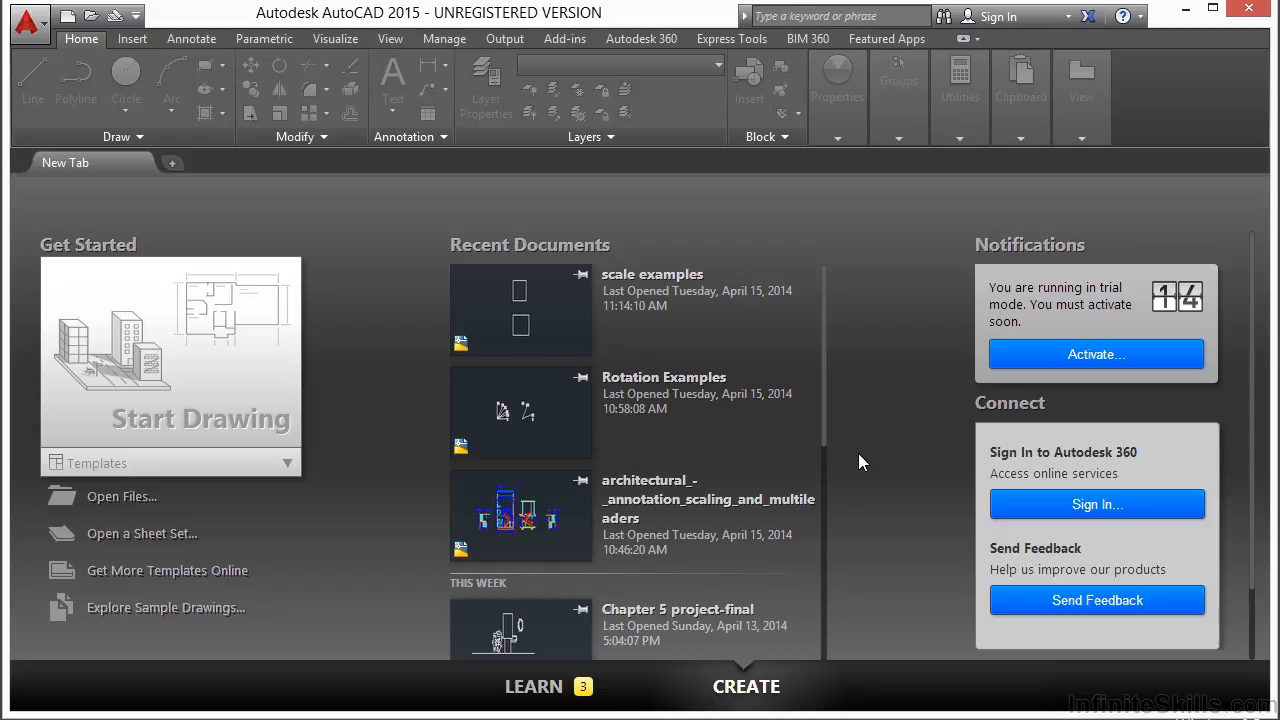
- Open the drawing Stretch Examples.dwg from the start page
left_click(118, 500)
left_click(563, 396)
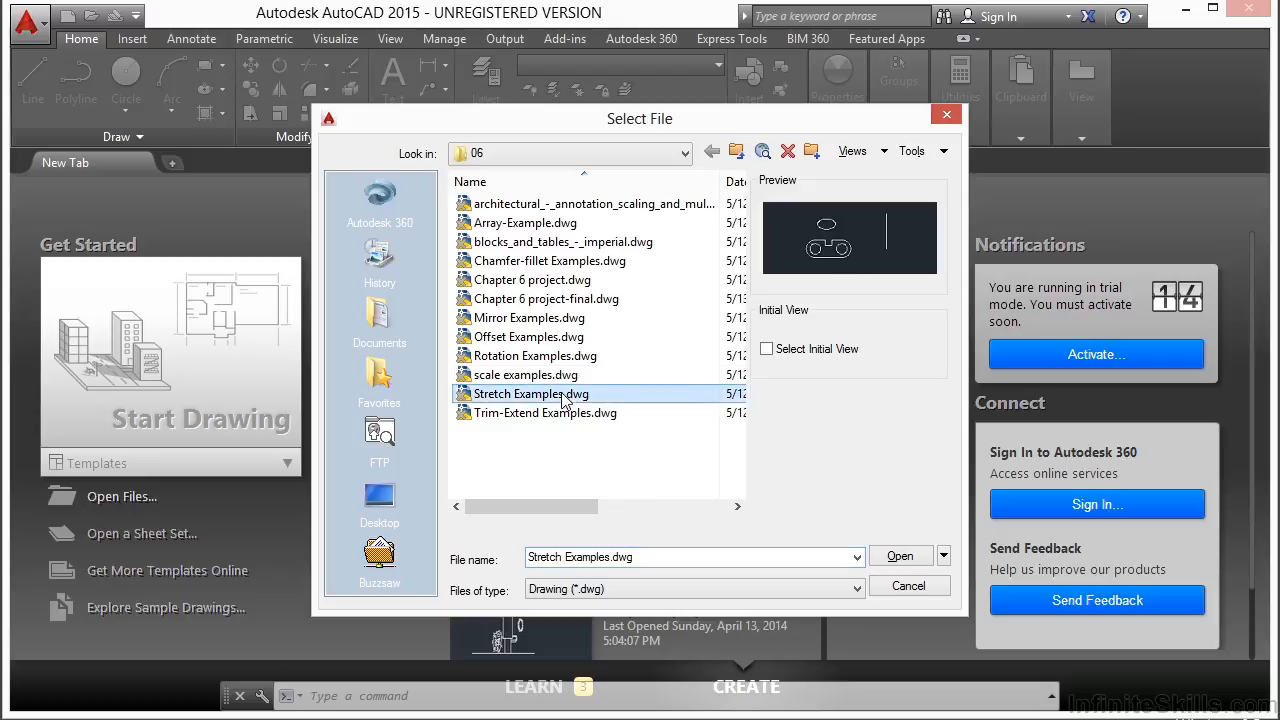
left_click(900, 556)
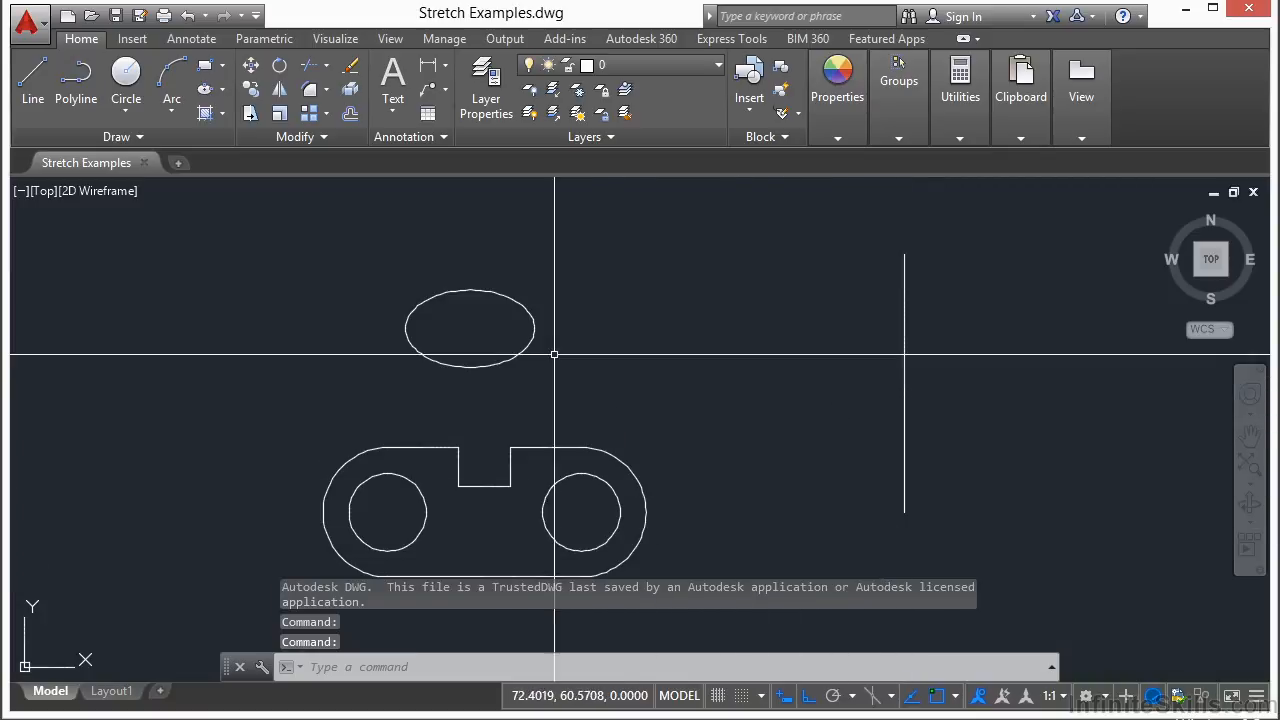
middle_click_drag(547, 420, 558, 330)
middle_click_drag(778, 338, 761, 382)
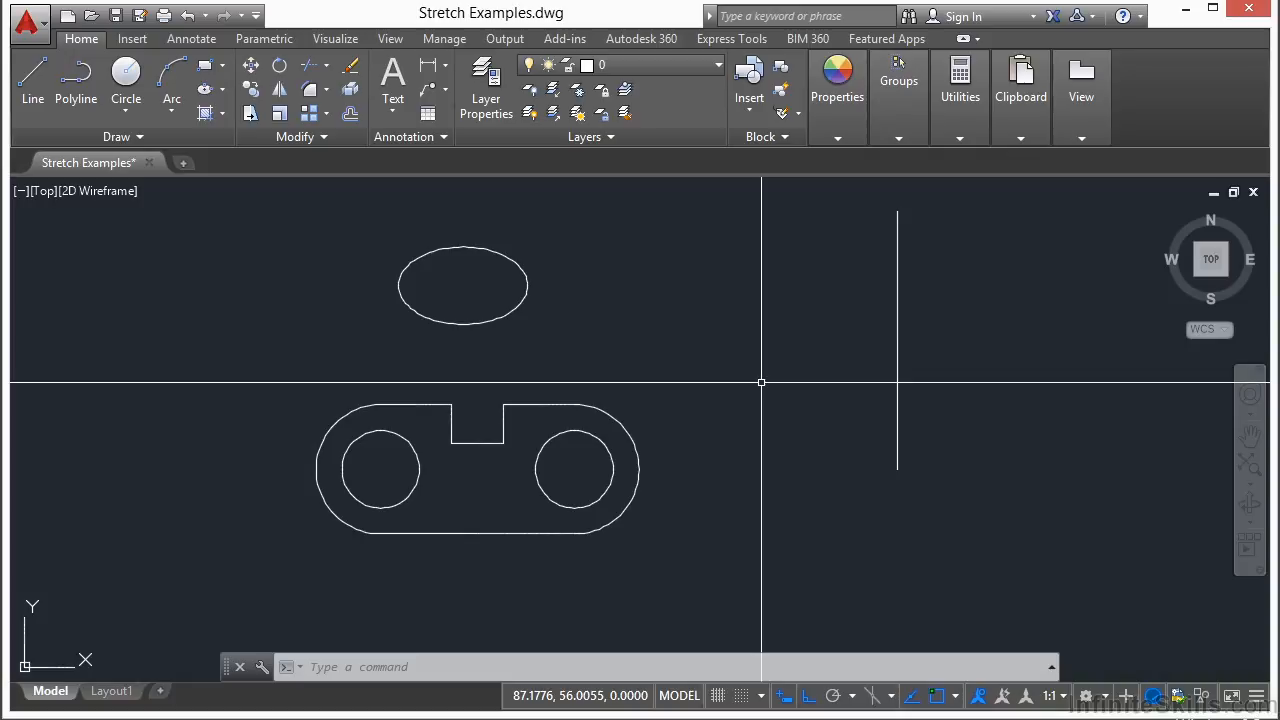
type("h")
key("Escape")
key("Escape")
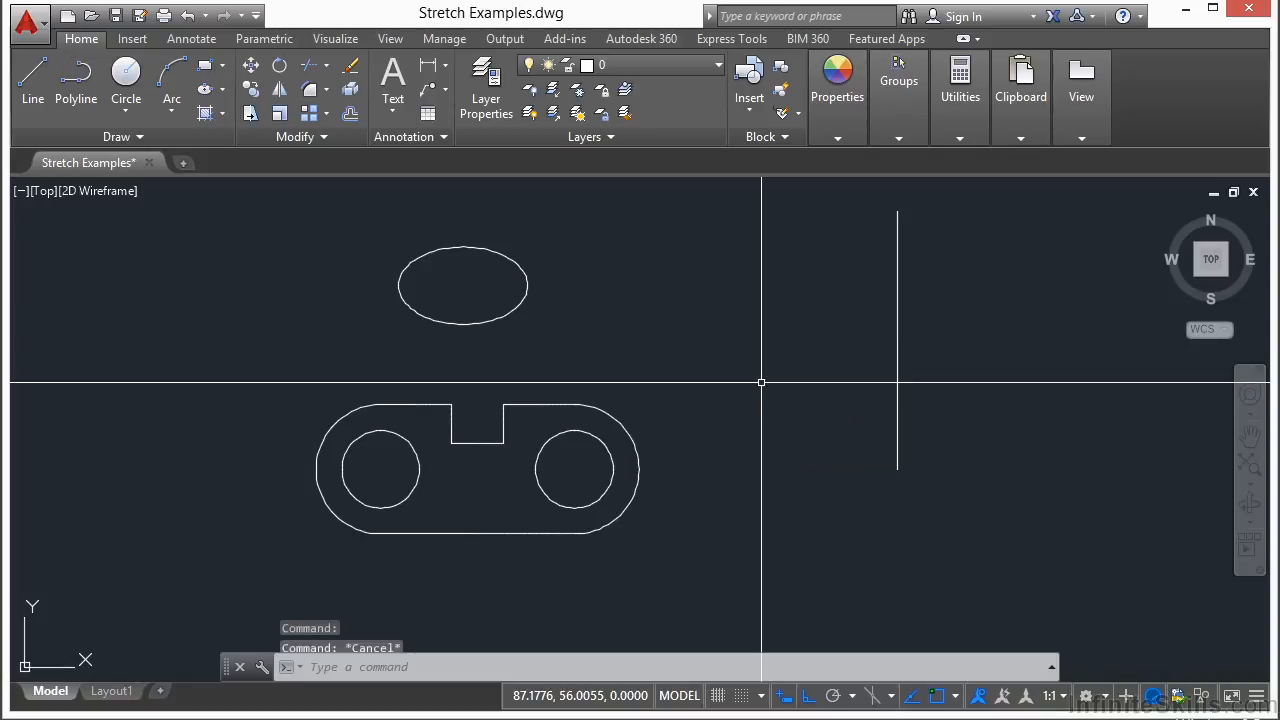
type("s")
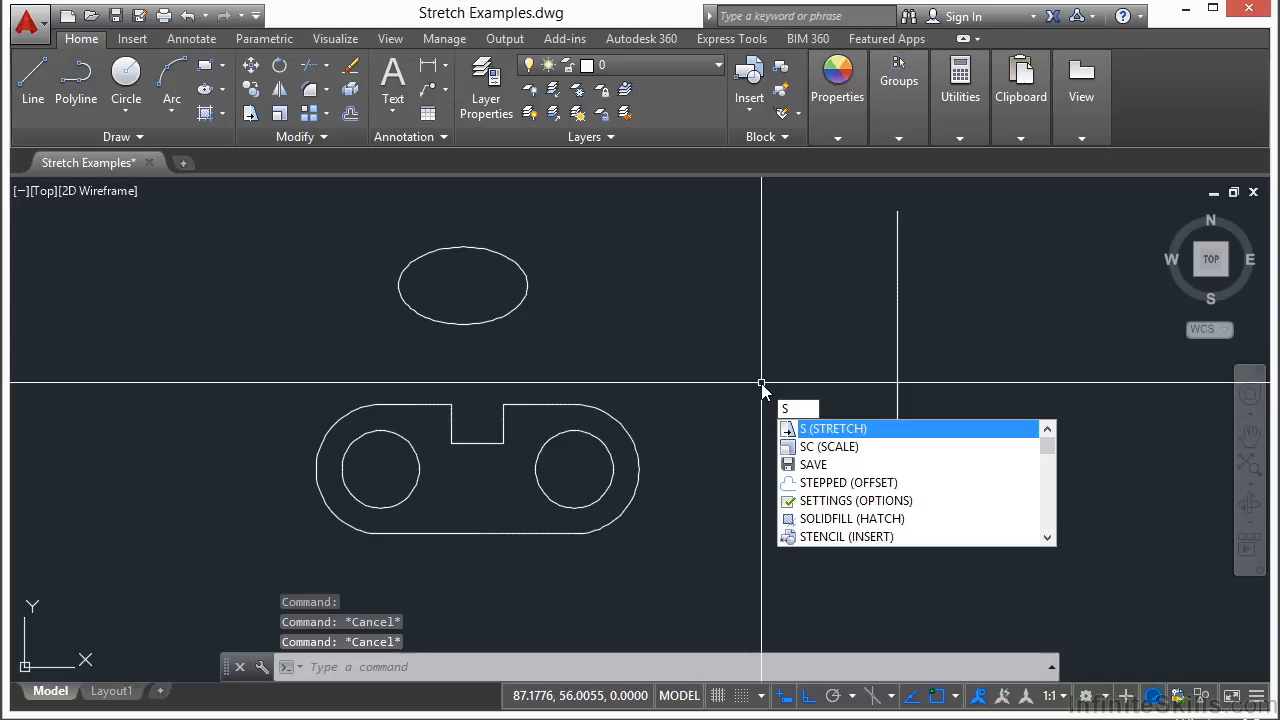
key("Escape")
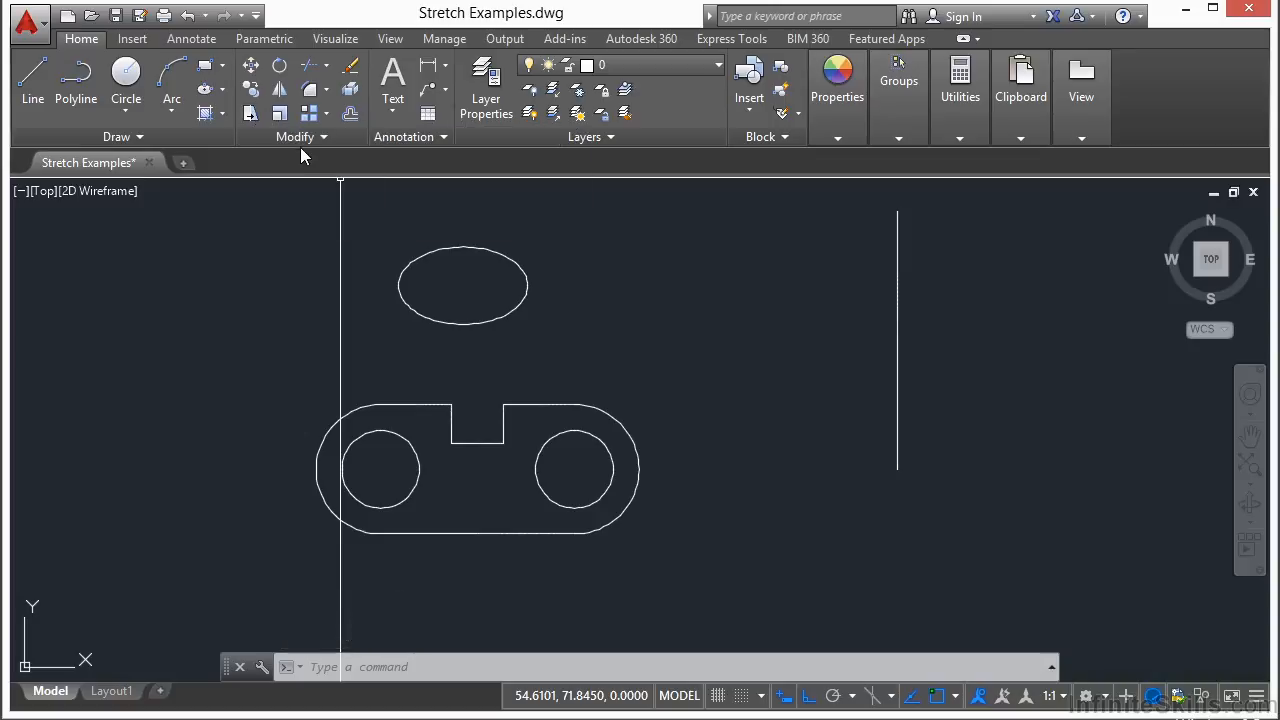
- Stretch the vertical line's lower end upward using a crossing window around that end
left_click(250, 115)
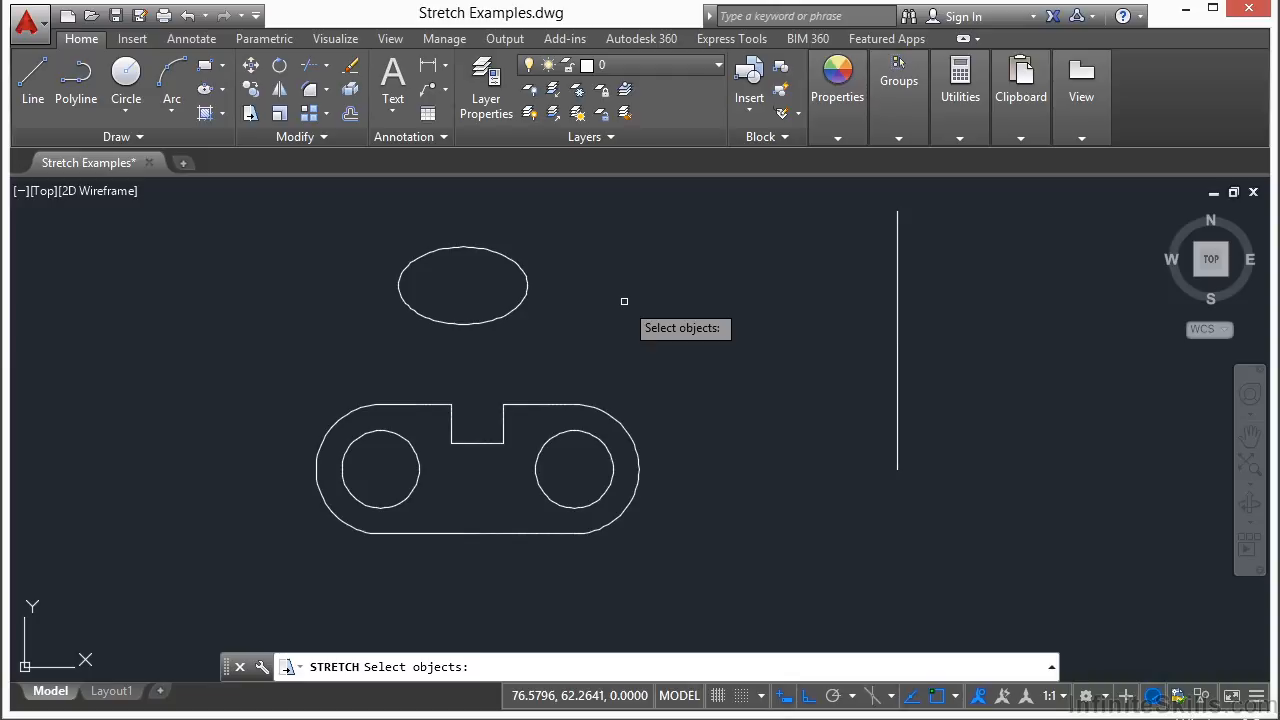
left_click(943, 427)
left_click(835, 516)
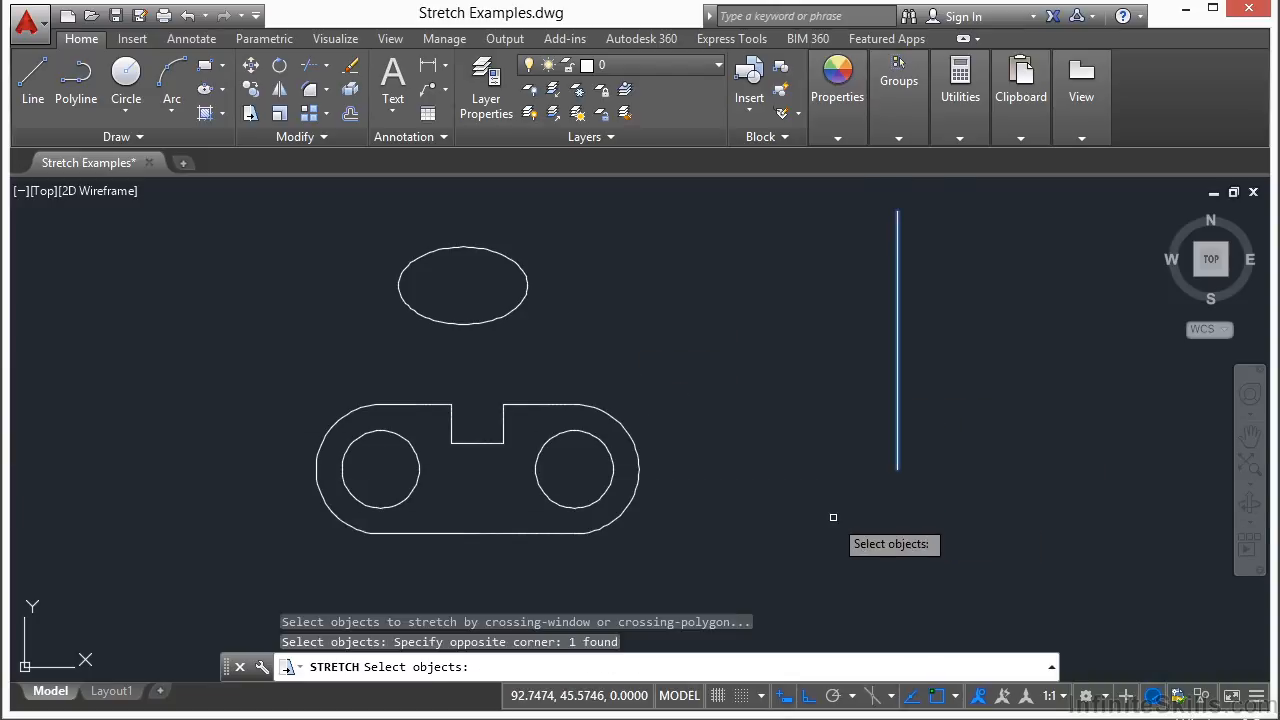
key("Return")
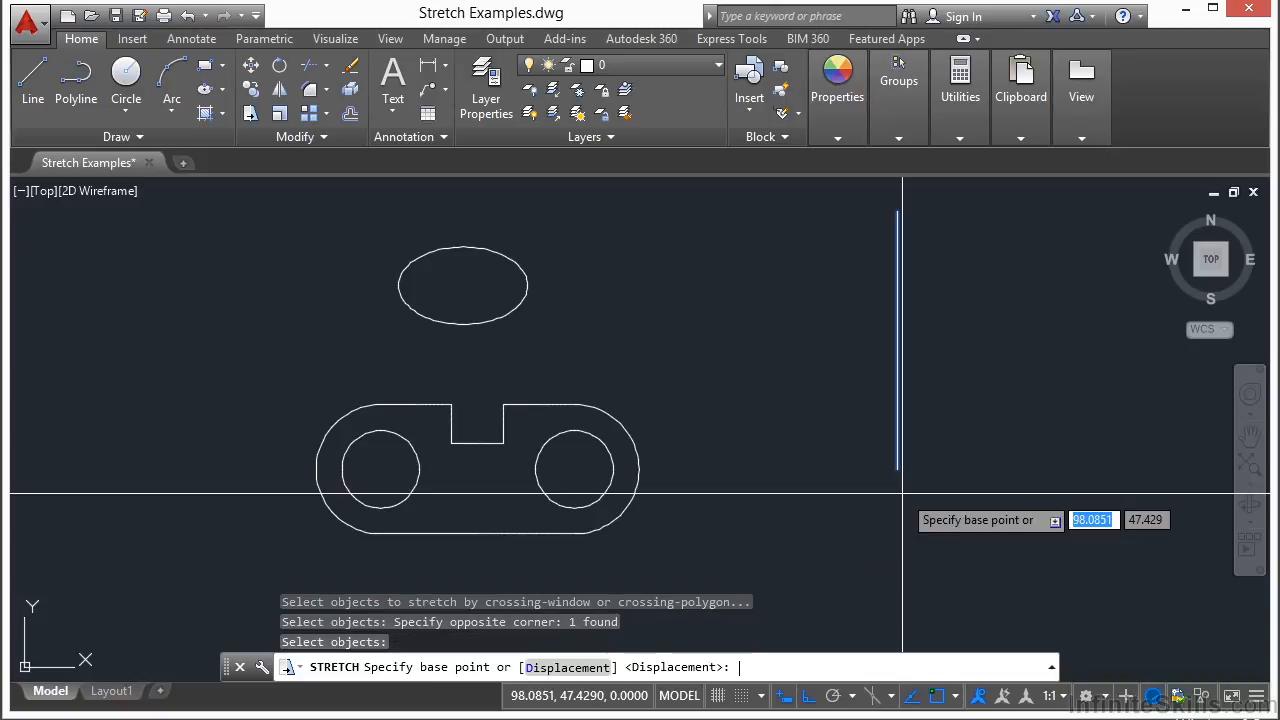
left_click(995, 437)
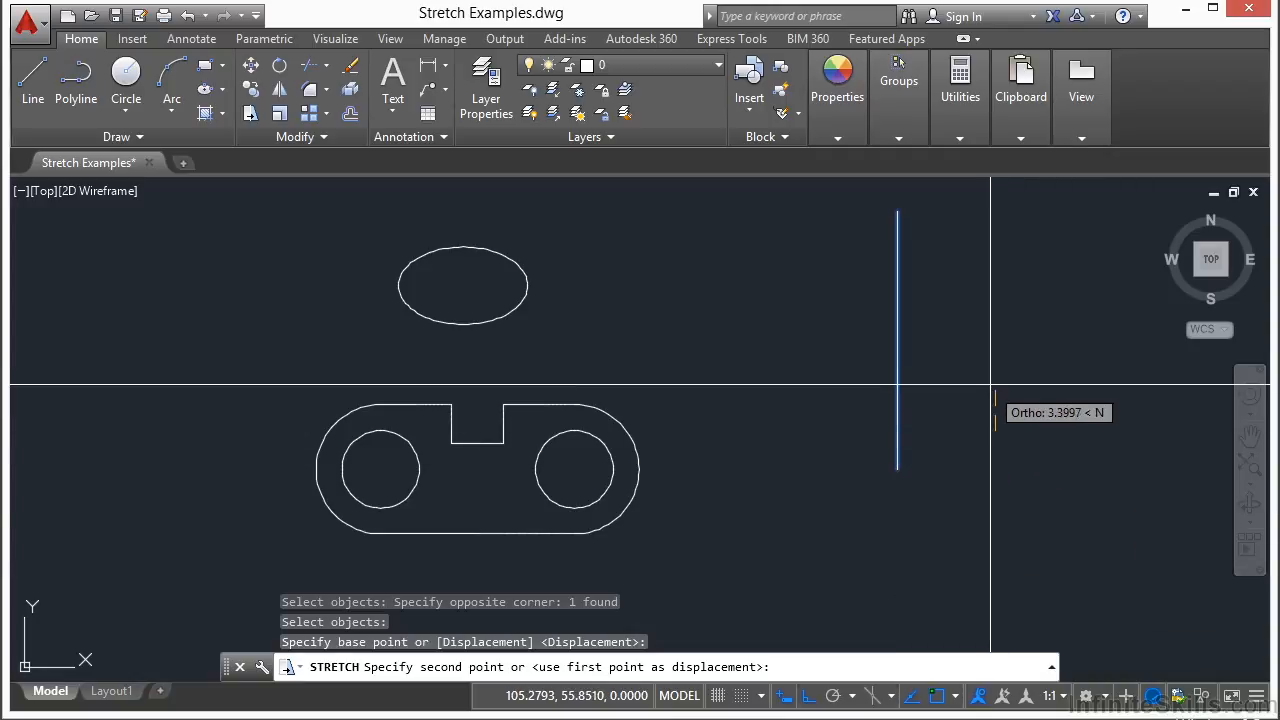
left_click(996, 325)
- Stretch the vertical line's lower end straight down about 12.4 units
key("Return")
left_click(924, 324)
left_click(888, 346)
key("Return")
left_click(972, 351)
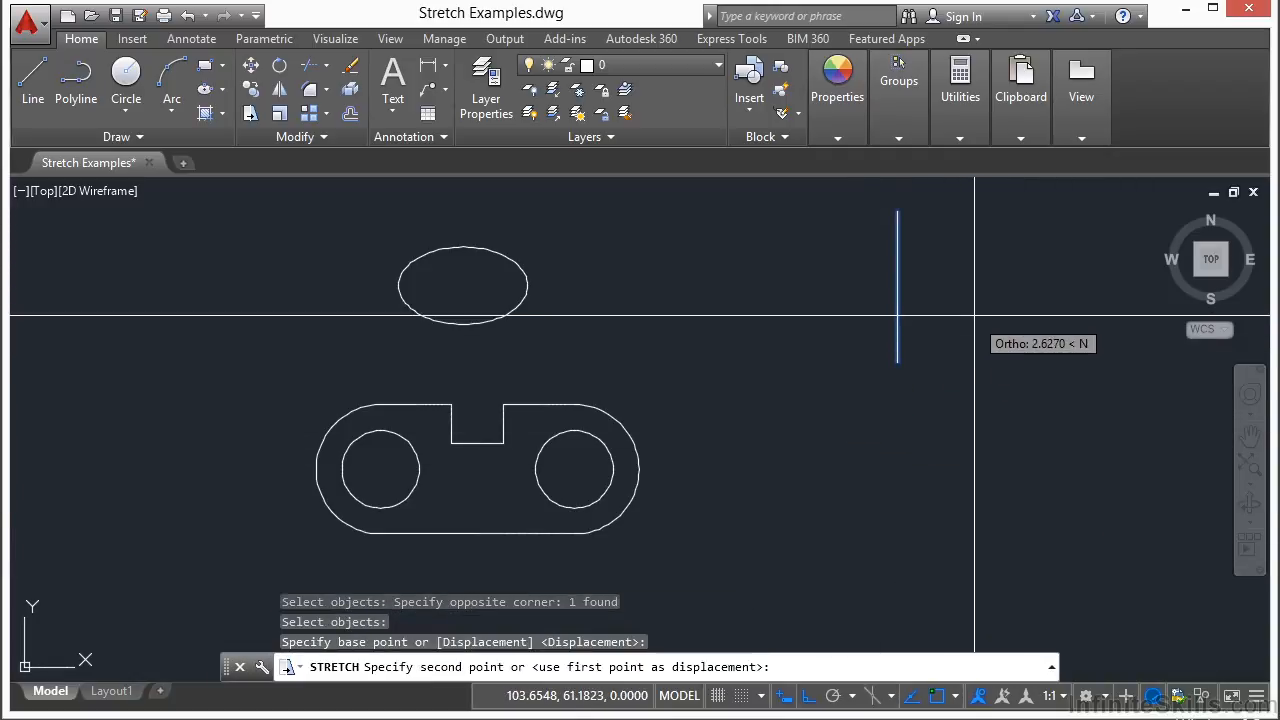
left_click(1006, 510)
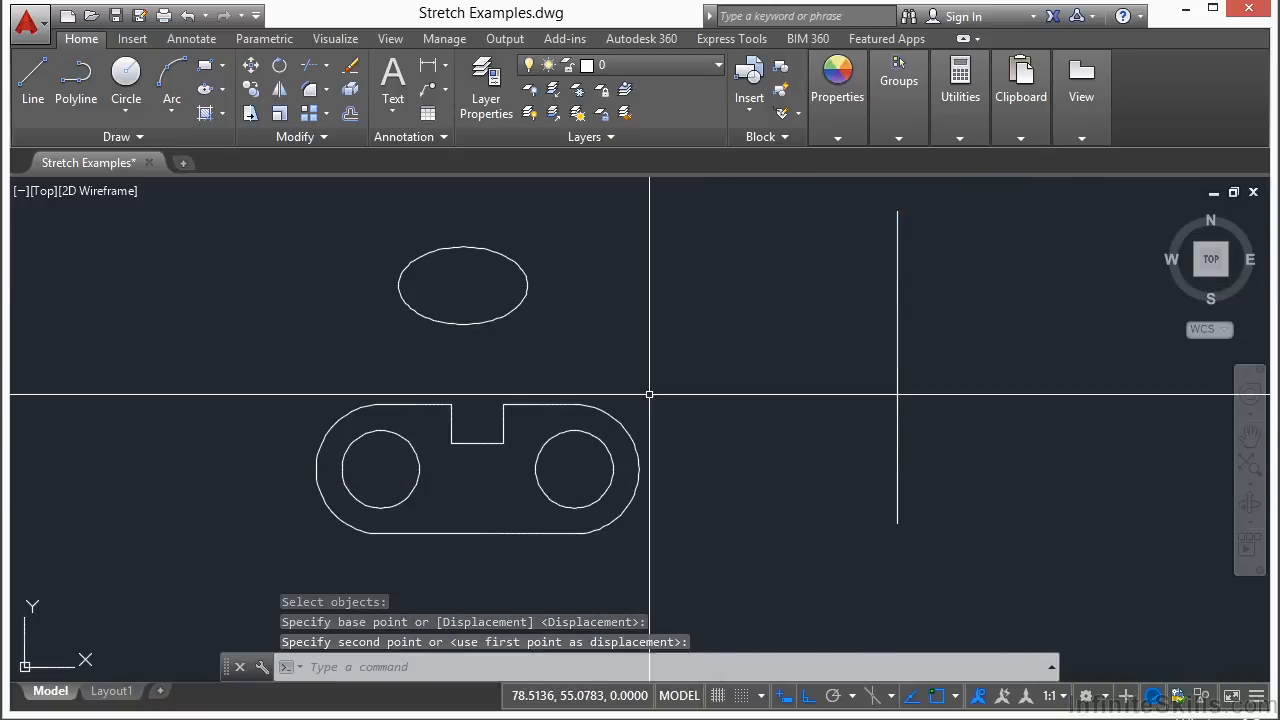
- Move the entire vertical line downward by stretching it with a crossing window enclosing the whole line
scroll(645, 367, "down", 2)
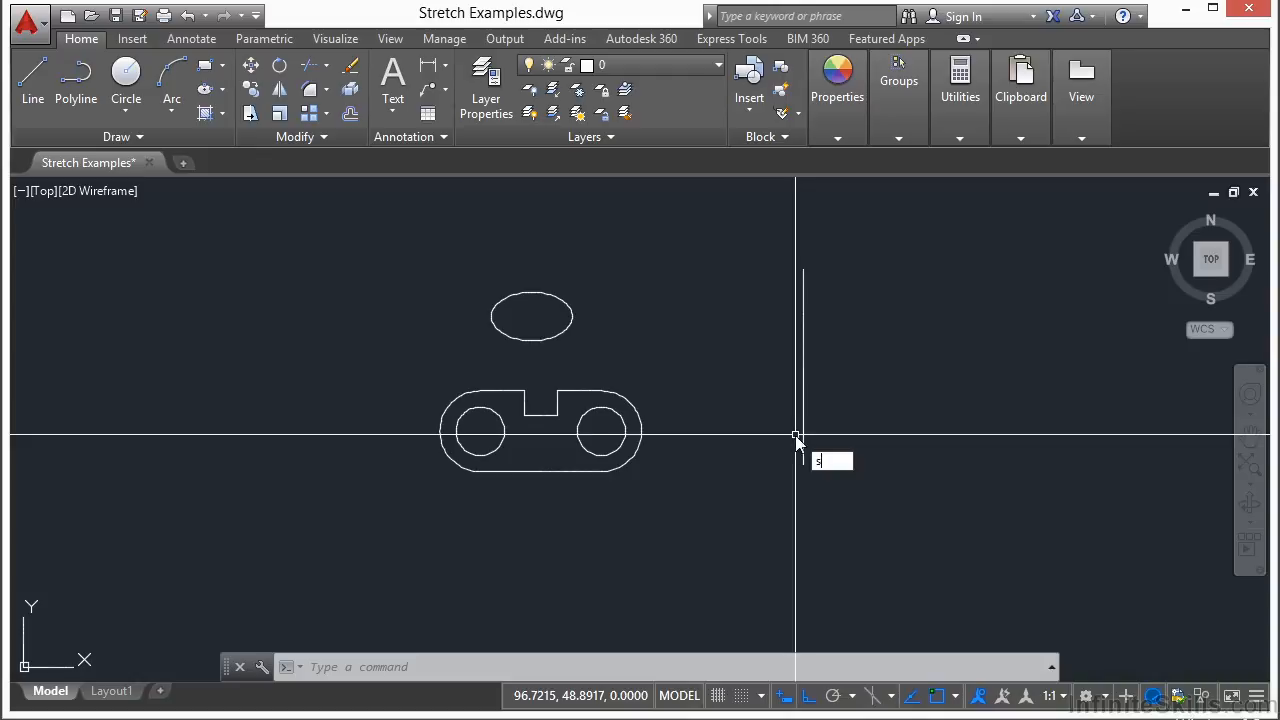
type("s")
key("Return")
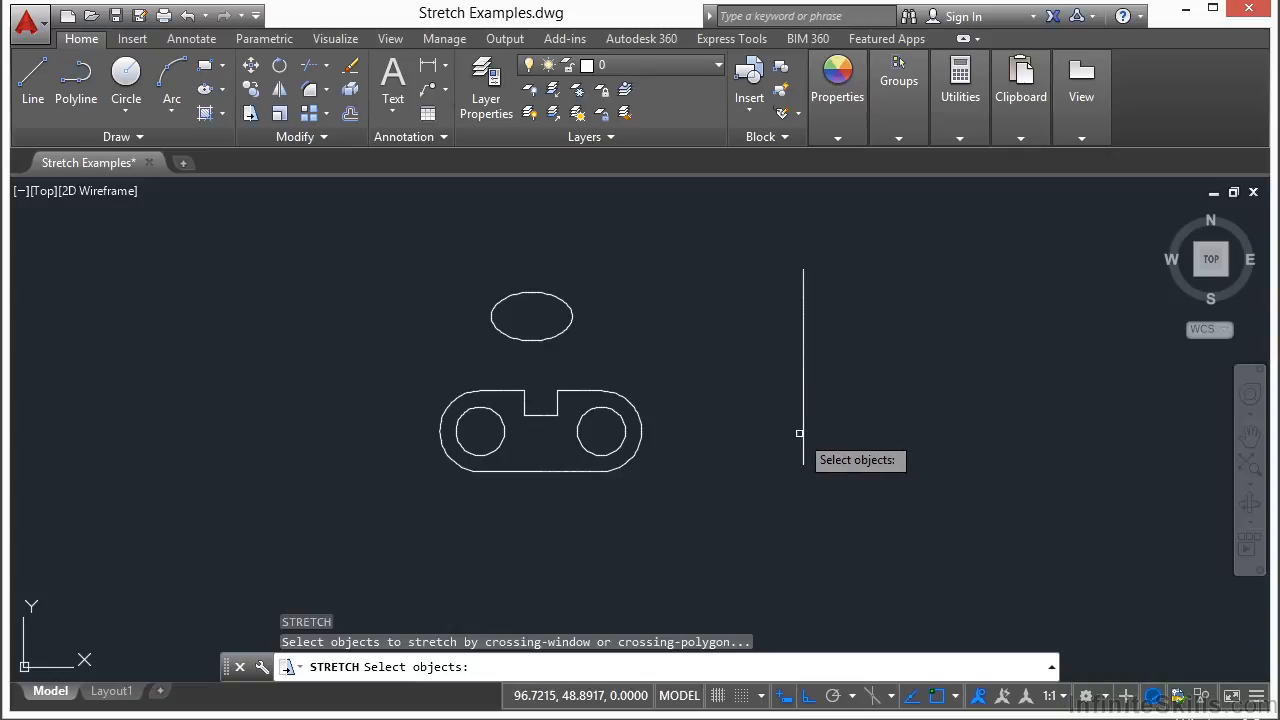
left_click(914, 231)
left_click(751, 516)
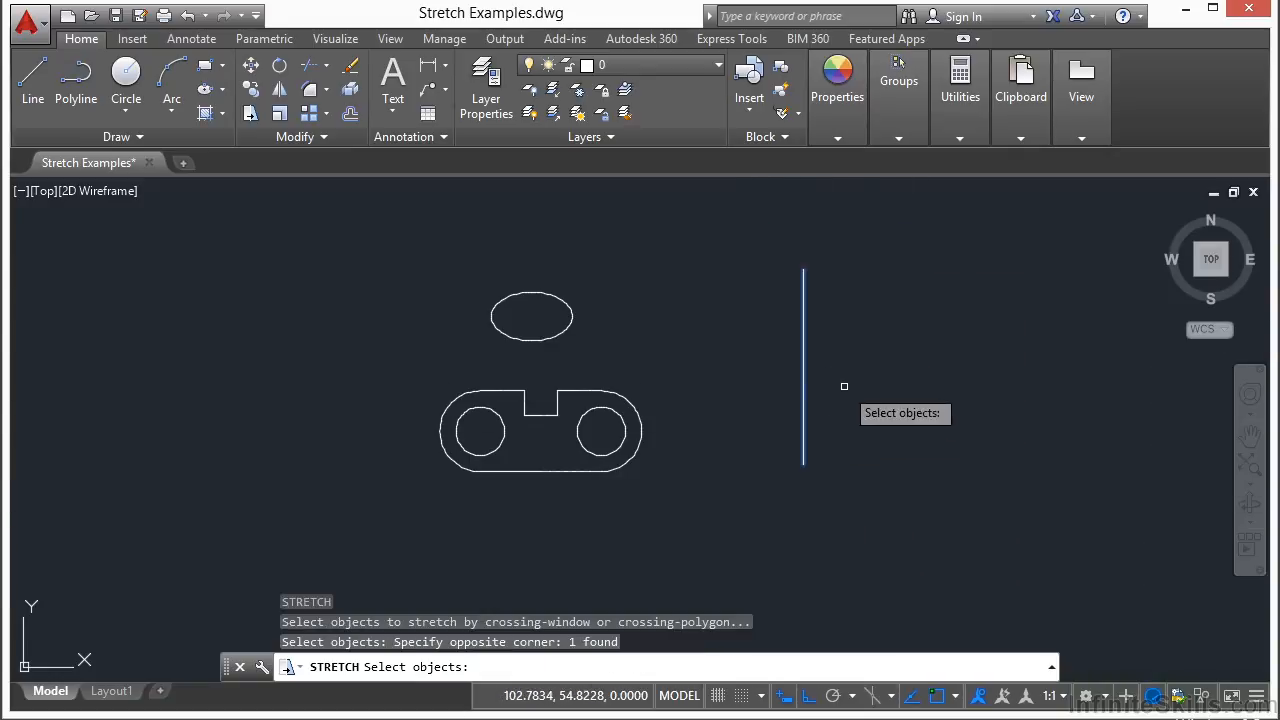
key("Return")
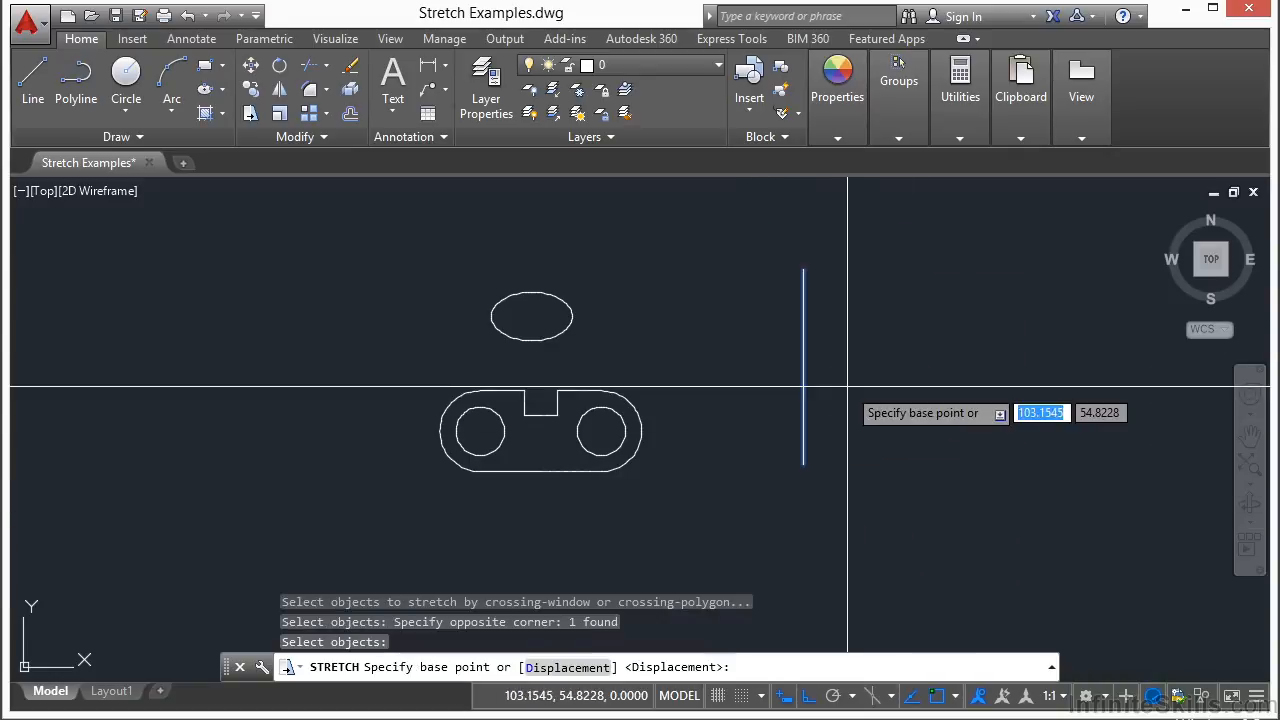
left_click(943, 241)
left_click(903, 343)
- Stretch the whole vertical line about 13.6 units to the right
key("Return")
left_click(905, 329)
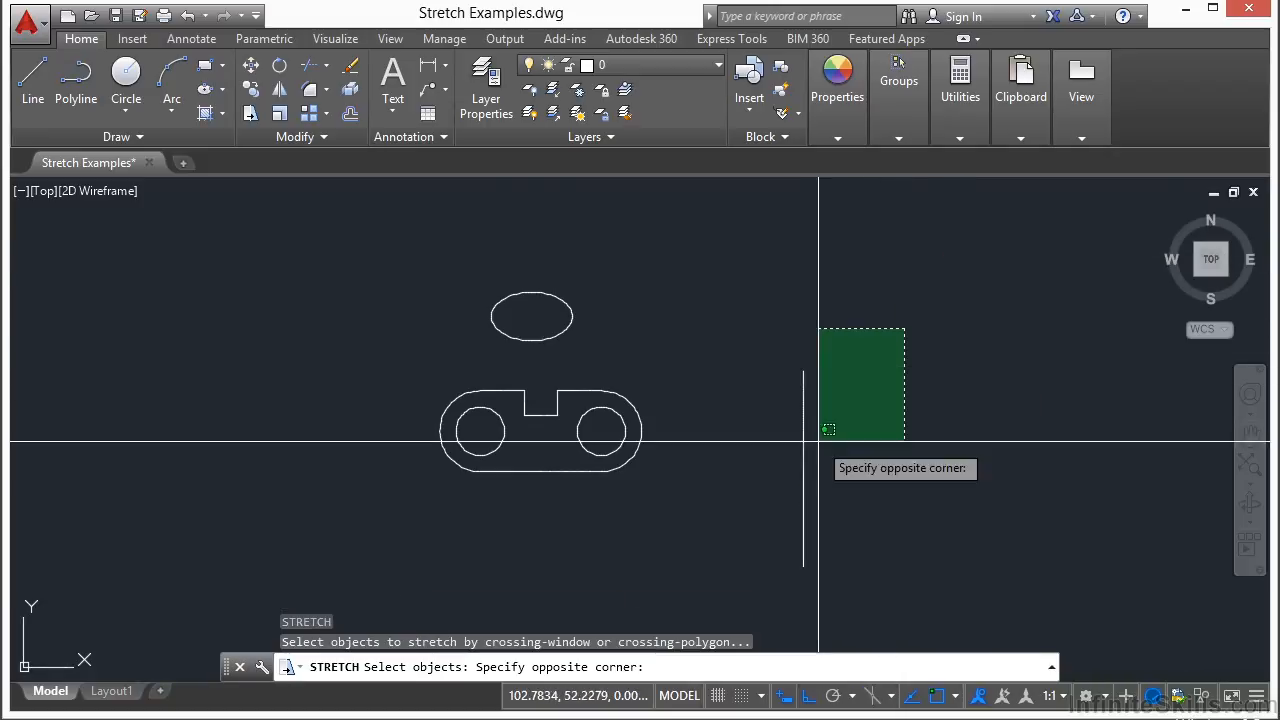
left_click(760, 606)
key("Return")
left_click(863, 437)
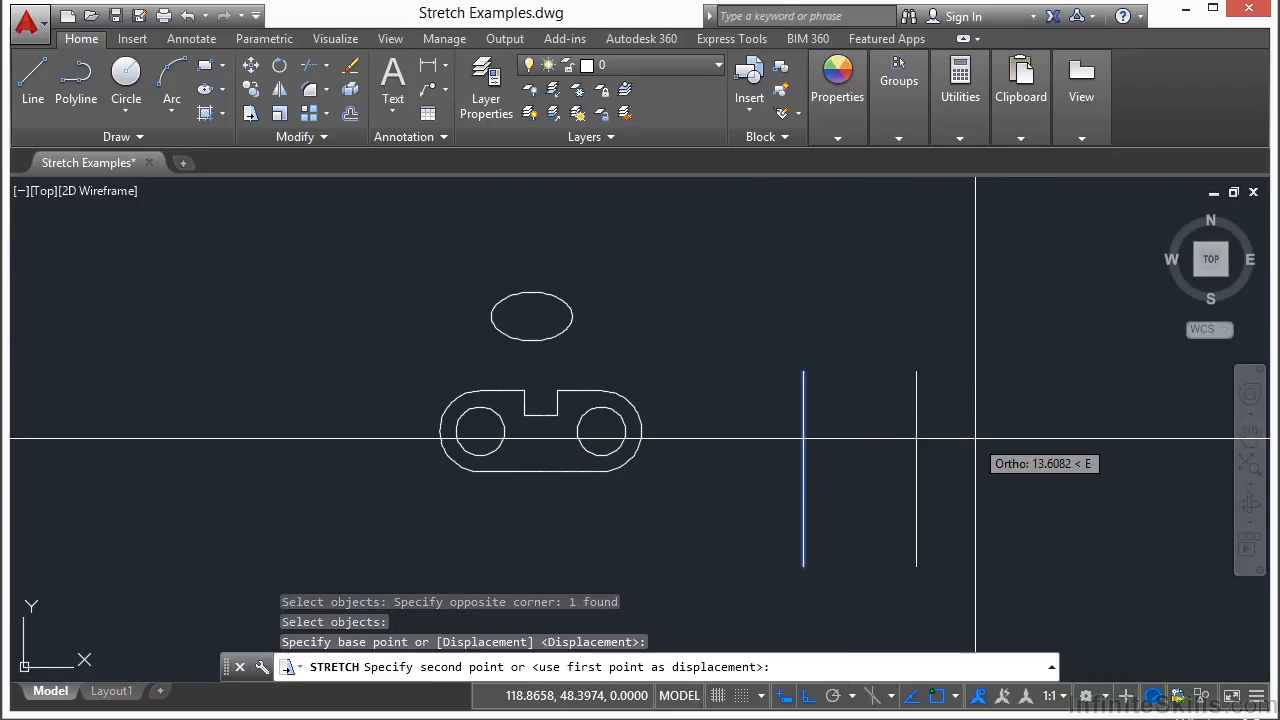
left_click(988, 437)
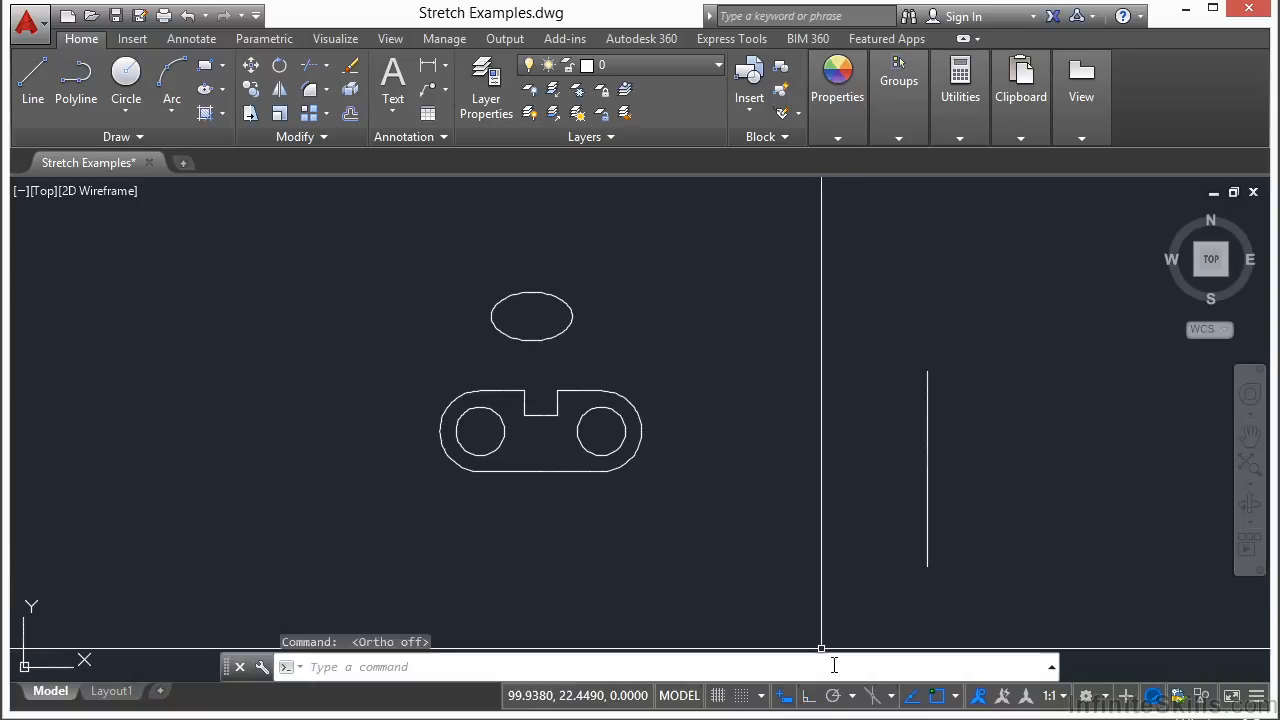
- Stretch the whole vertical line up and to the left with a window enclosing it completely
type("s")
key("Return")
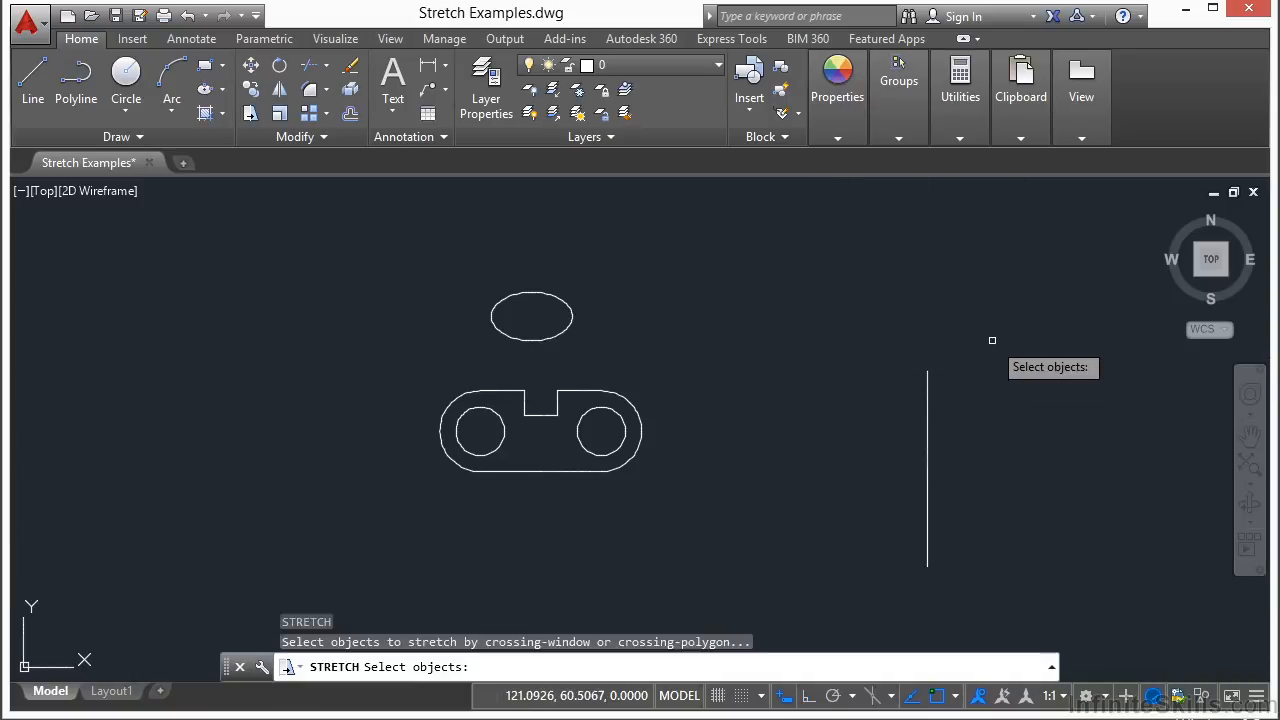
left_click(992, 332)
left_click(862, 588)
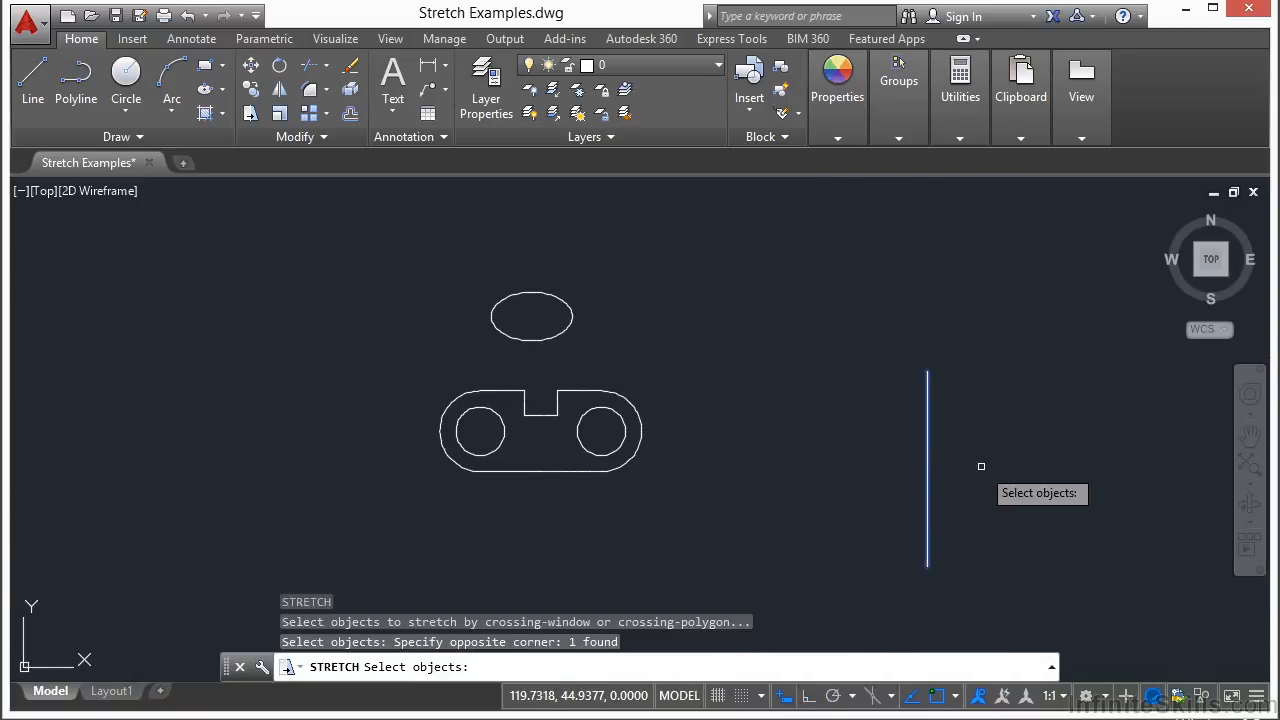
key("Return")
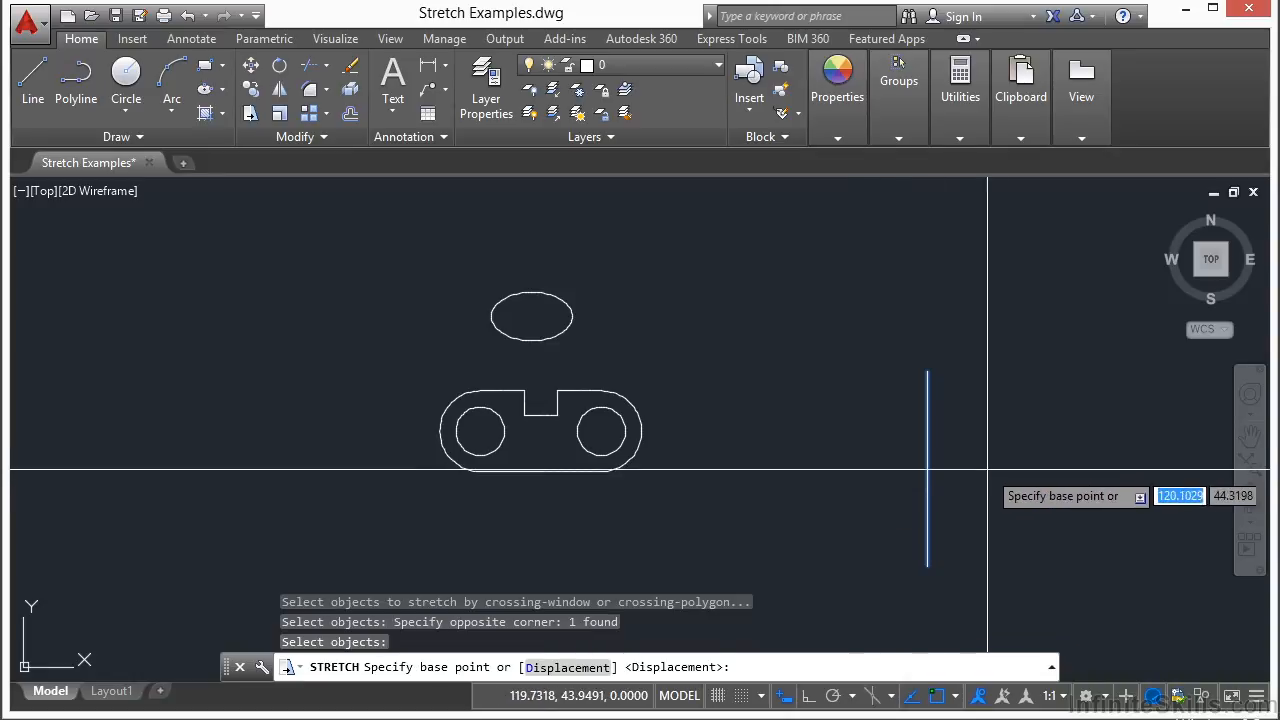
left_click(1038, 424)
left_click(938, 297)
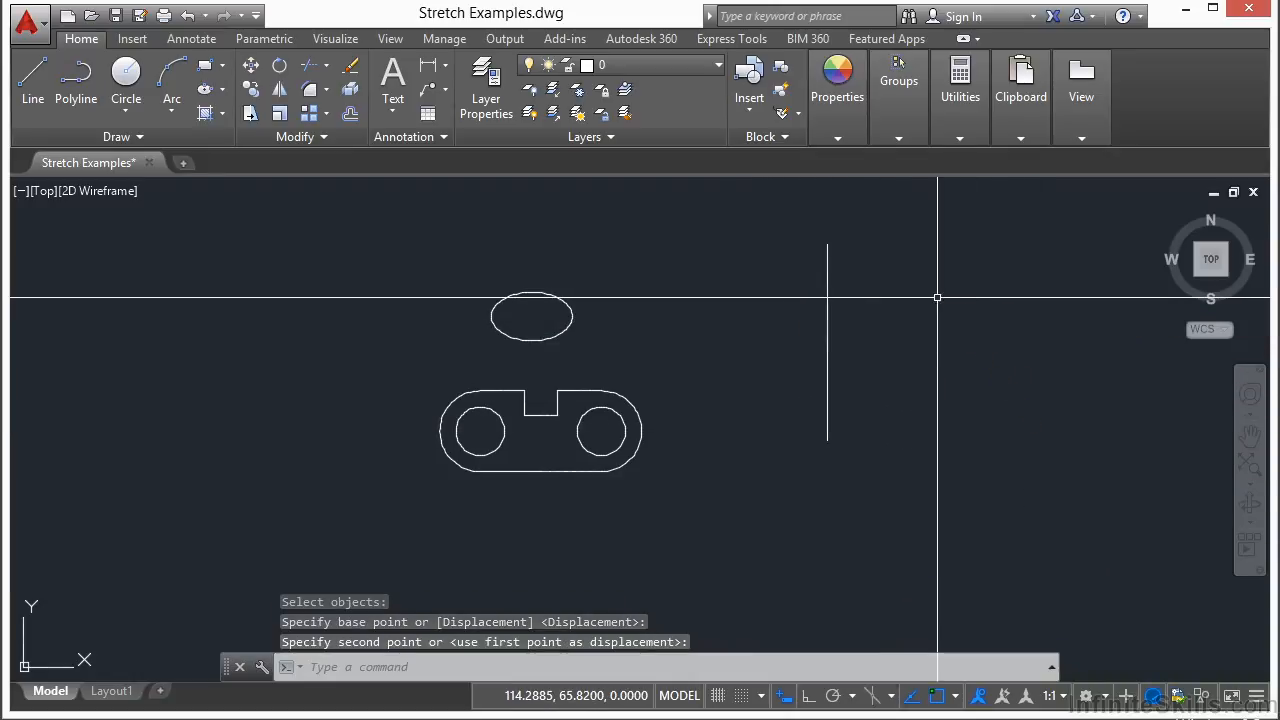
- Stretch only the line's top end down and to the right so the line becomes inclined
key("Return")
left_click(853, 225)
left_click(800, 277)
key("Return")
left_click(879, 273)
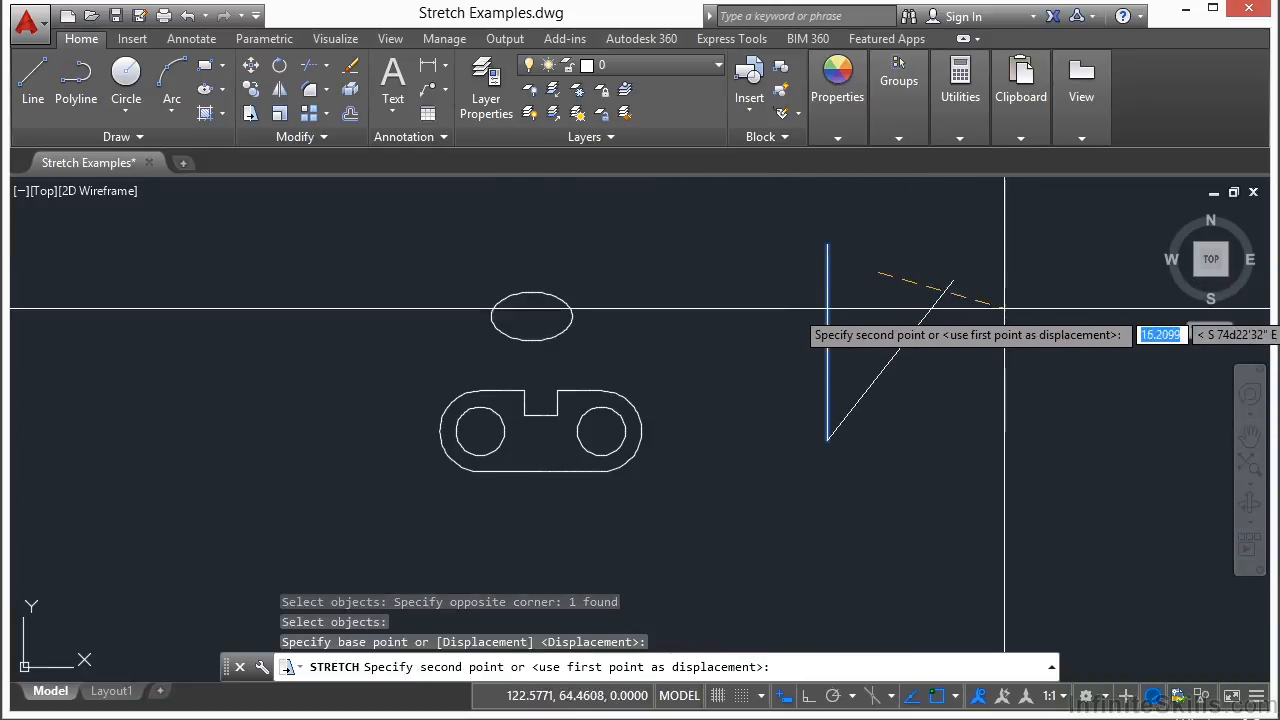
left_click(1075, 400)
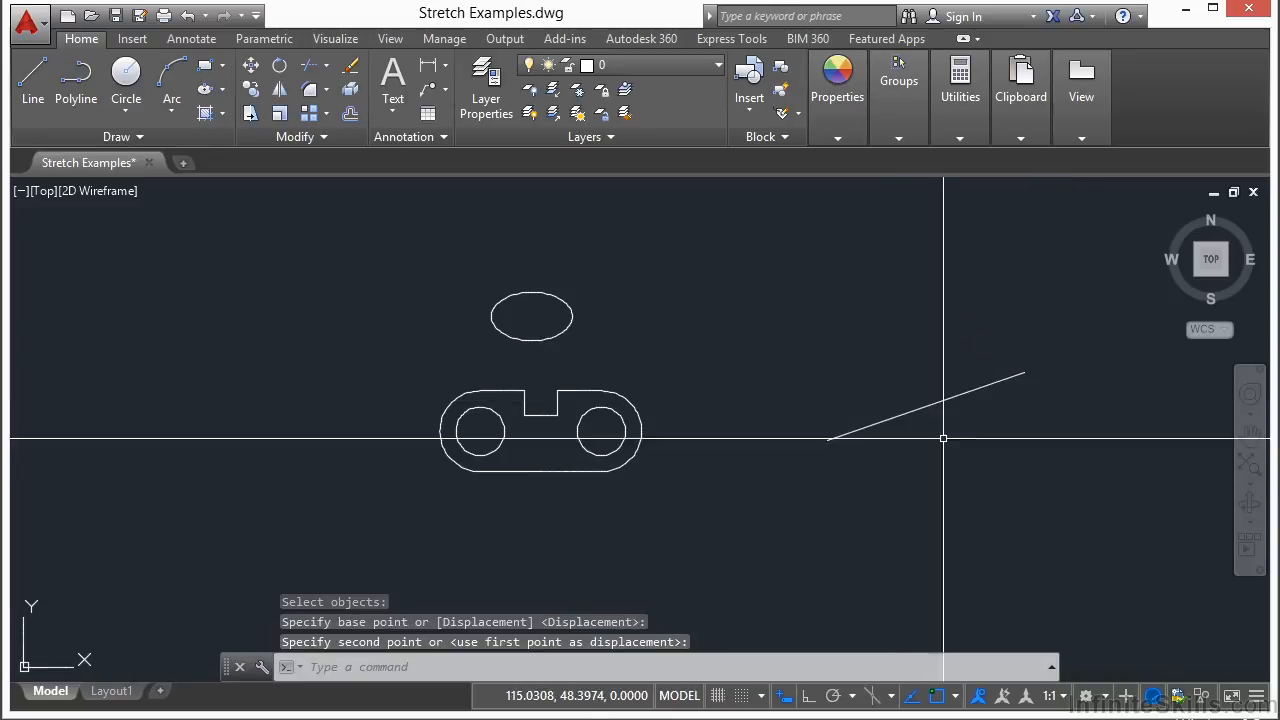
- Stretch the whole inclined line up and to the left
key("Return")
left_click(766, 432)
left_click(1040, 342)
key("Return")
left_click(935, 455)
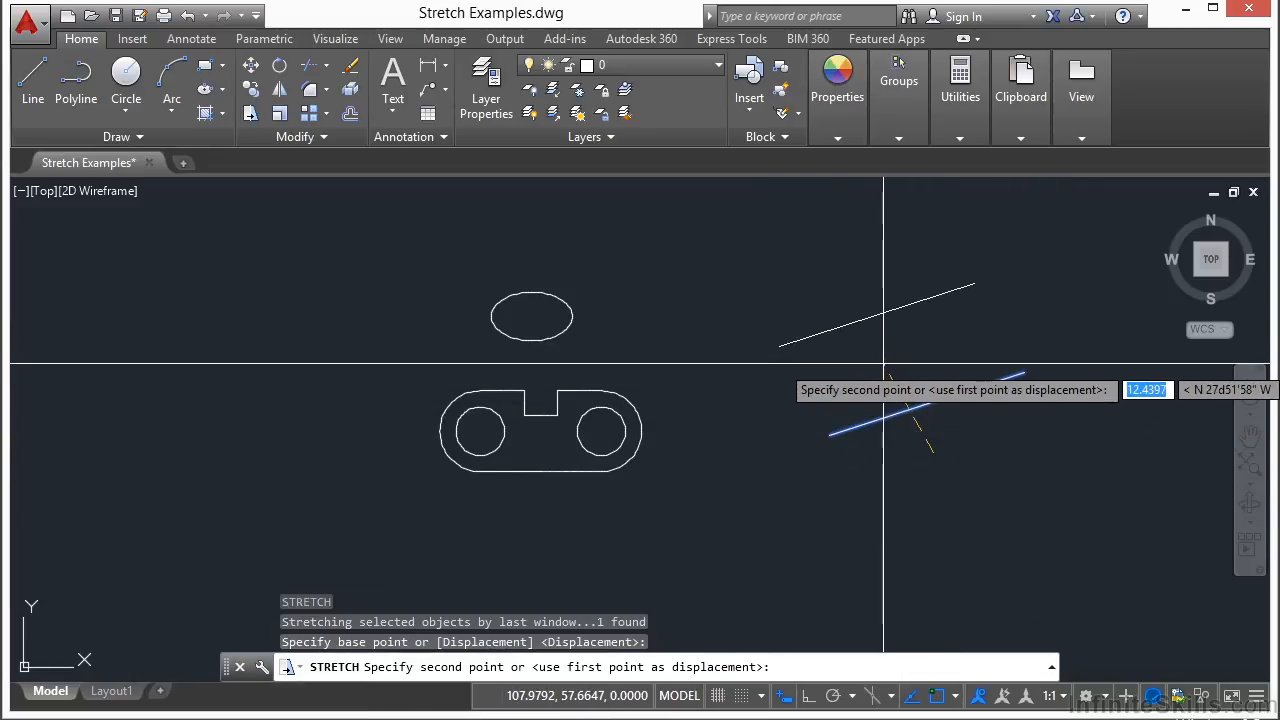
left_click(884, 364)
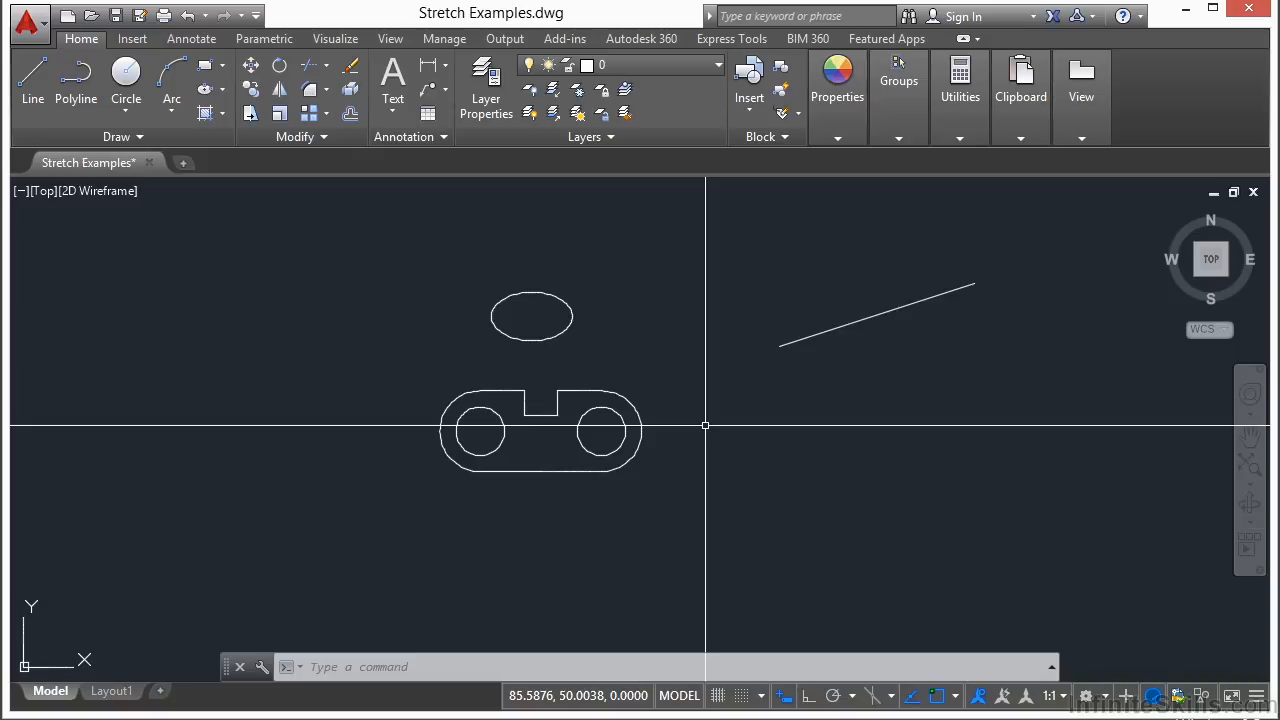
- Lengthen the slotted plate by stretching its right half about 9.2 units to the right
scroll(585, 430, "up", 2)
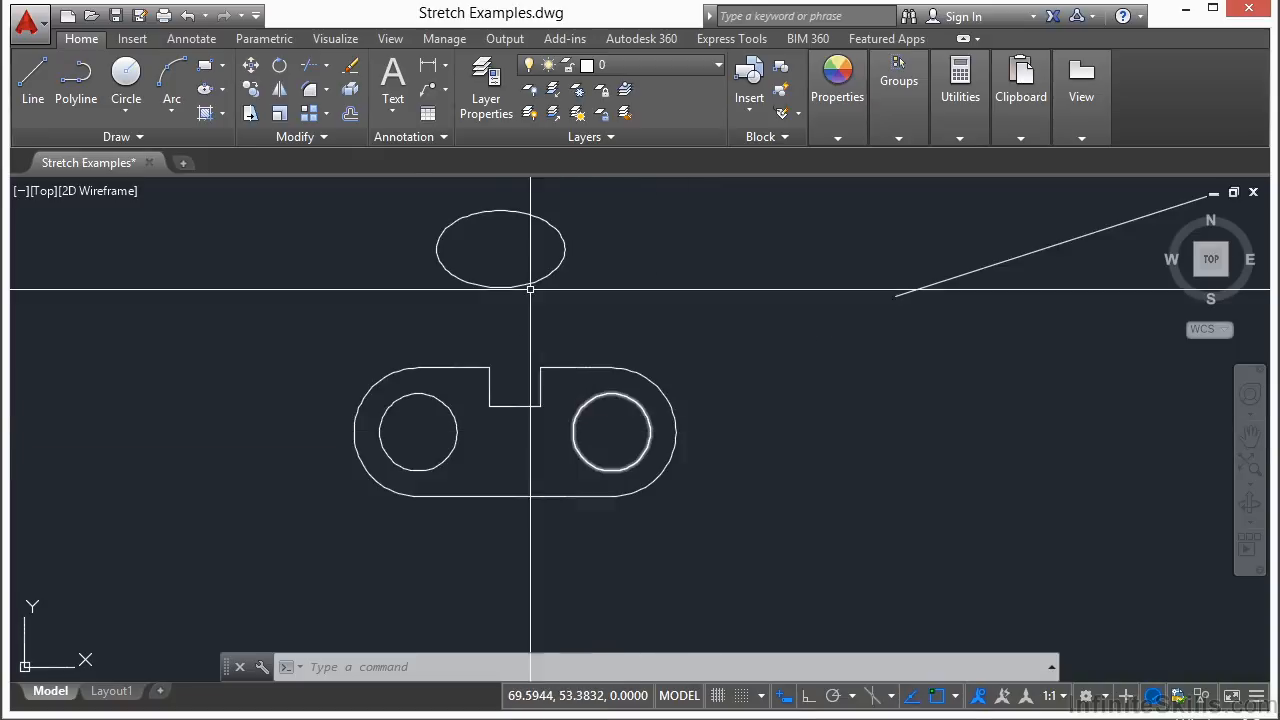
left_click(250, 113)
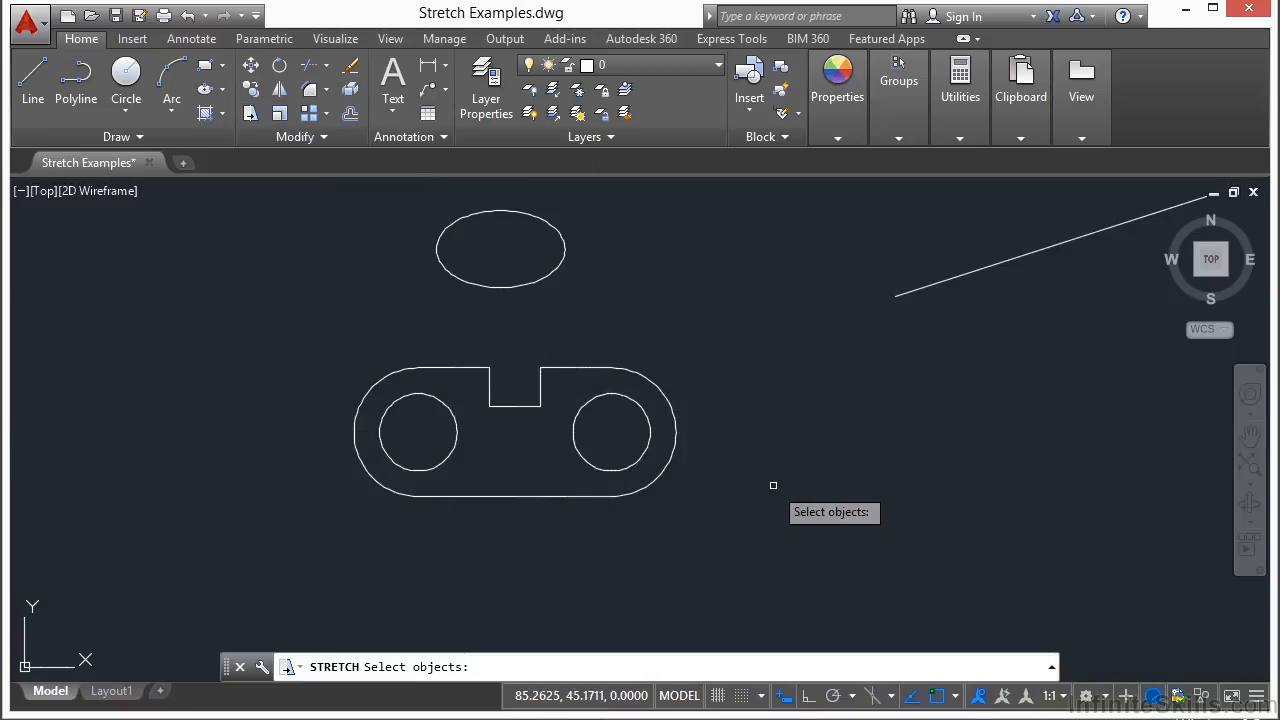
scroll(606, 490, "up", 2)
left_click(815, 238)
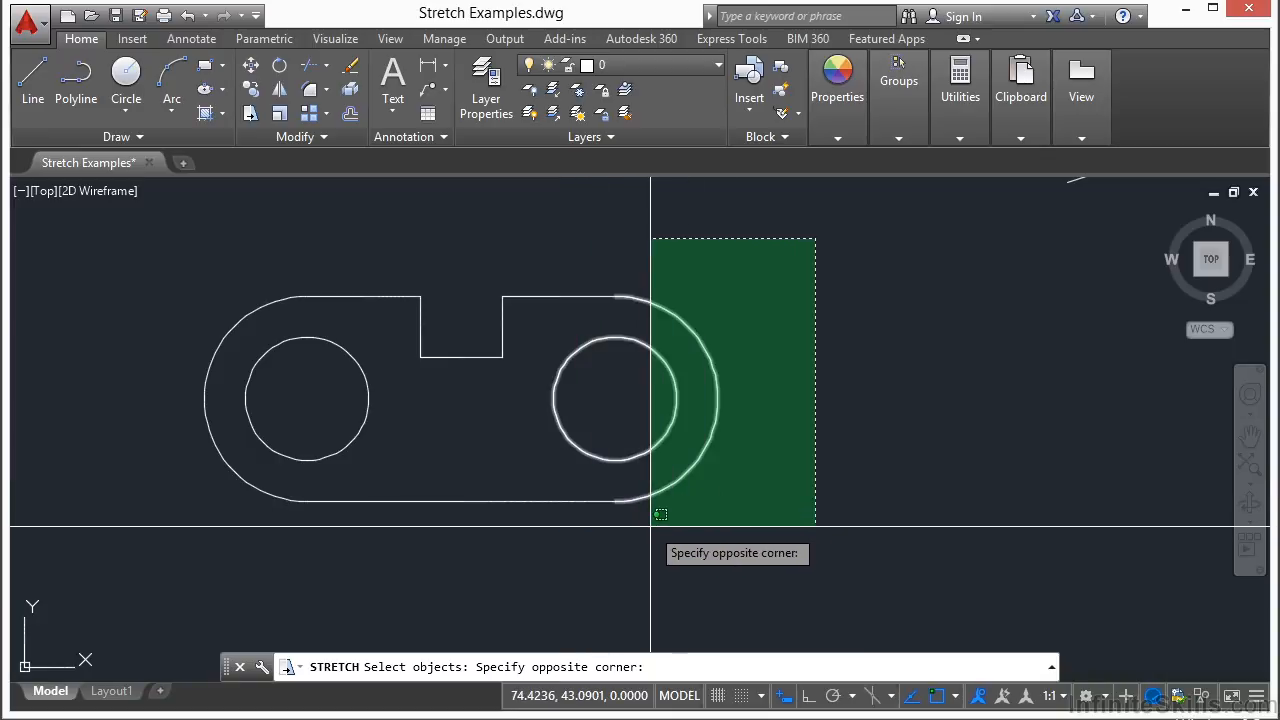
left_click(594, 530)
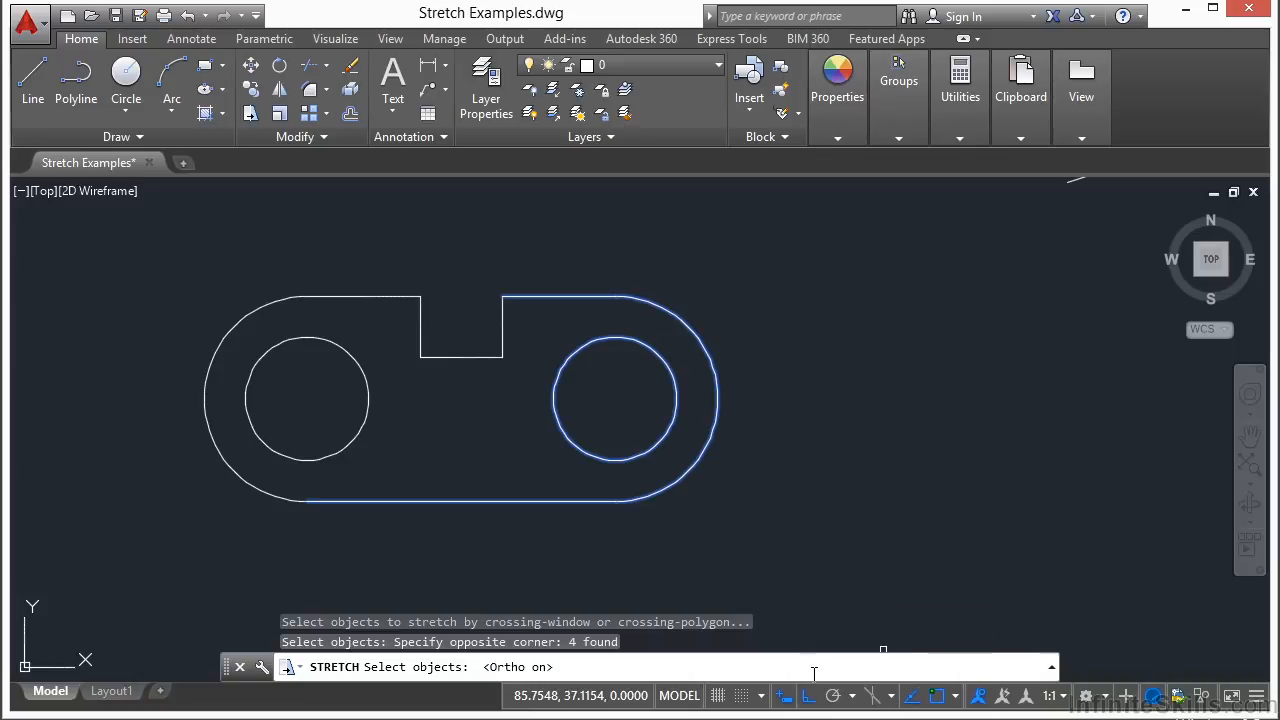
key("Return")
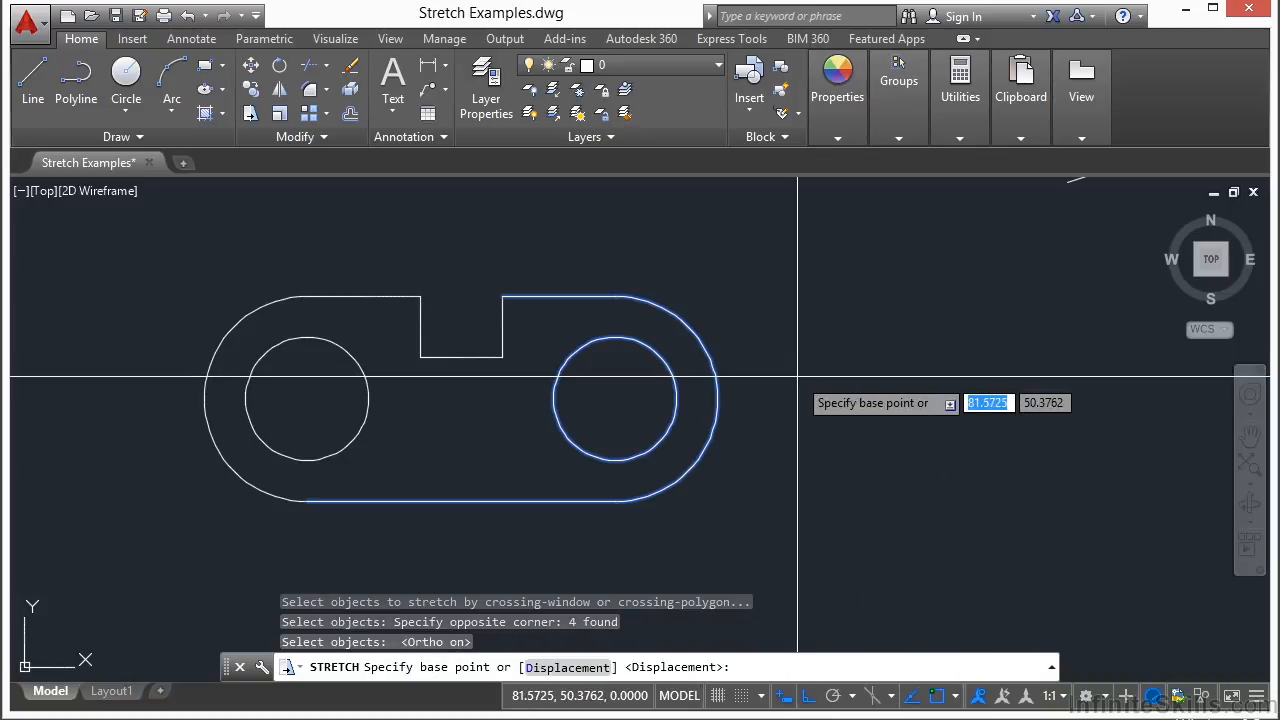
left_click(788, 532)
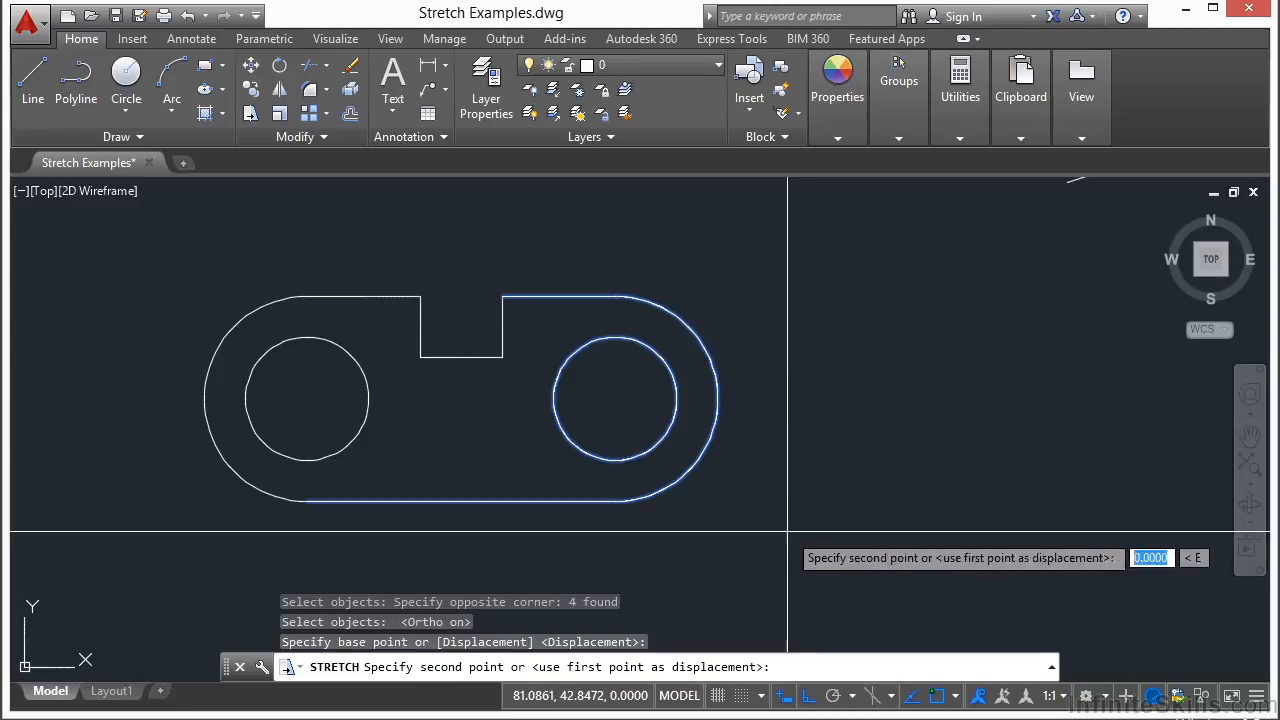
left_click(979, 521)
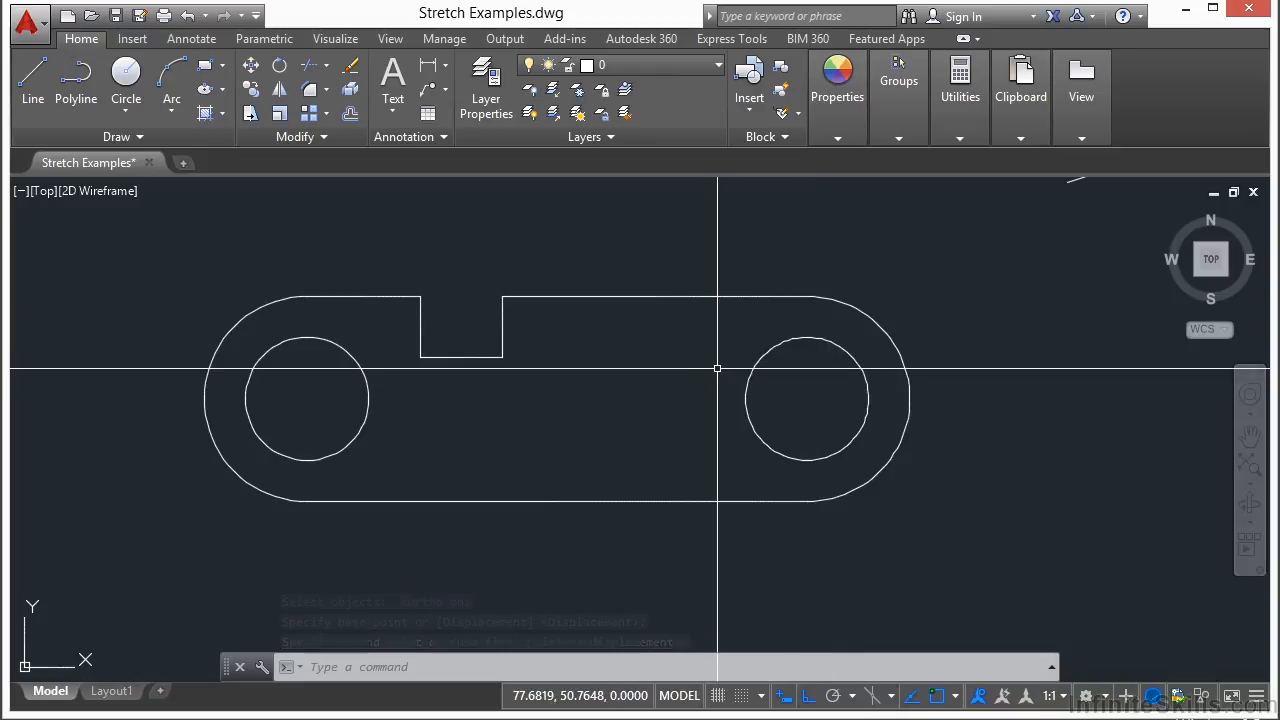
middle_click_drag(717, 369, 625, 325)
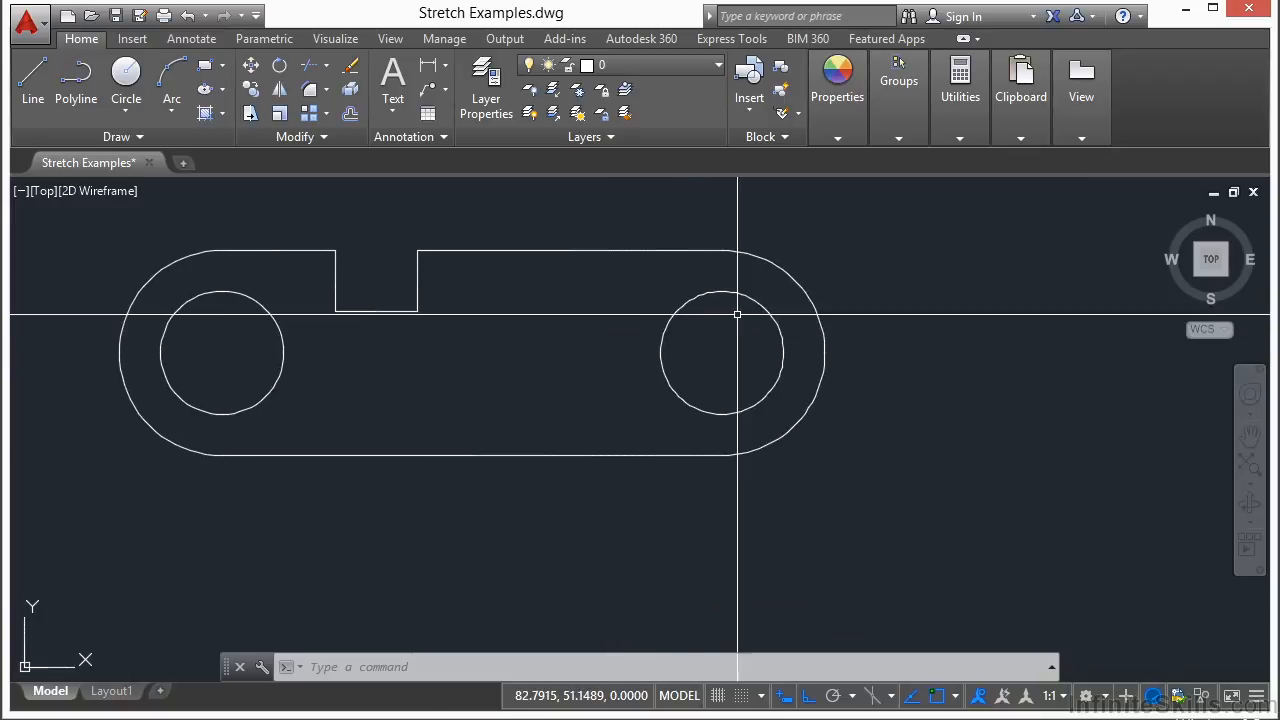
- Shorten the plate by stretching its right half to the left, then undo that stretch
type("s")
key("Return")
left_click(905, 210)
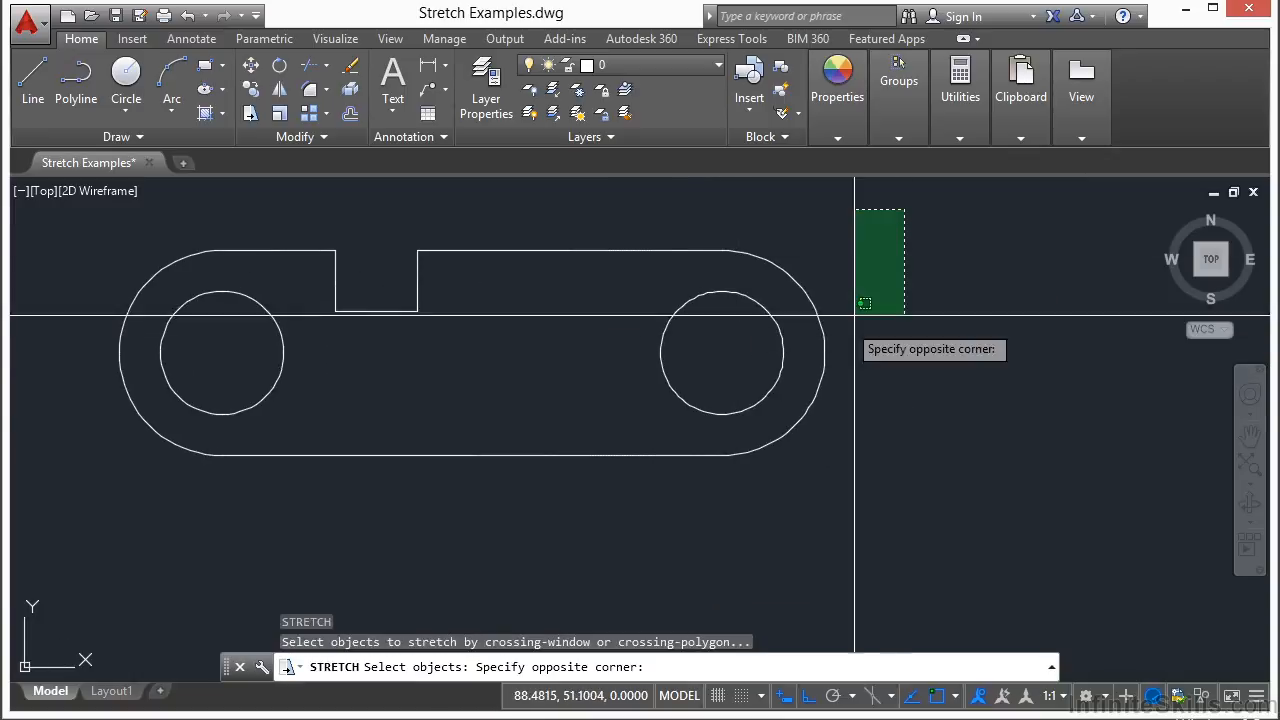
left_click(650, 507)
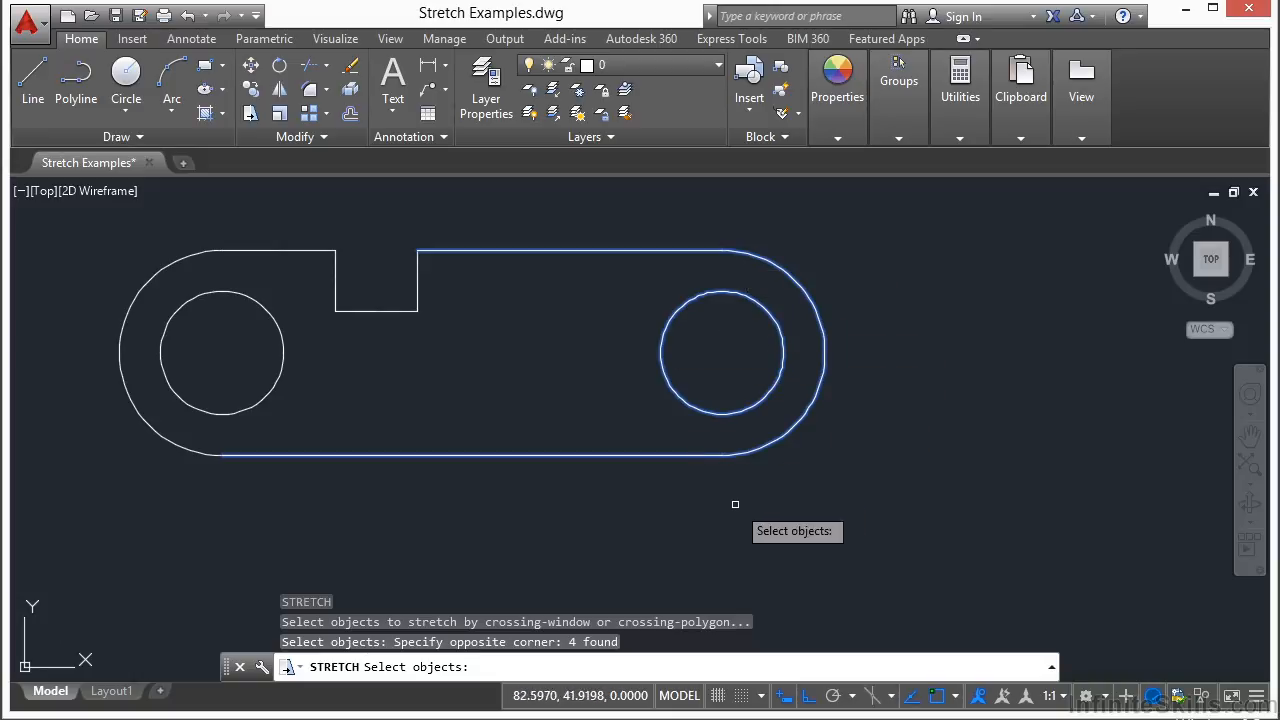
key("Return")
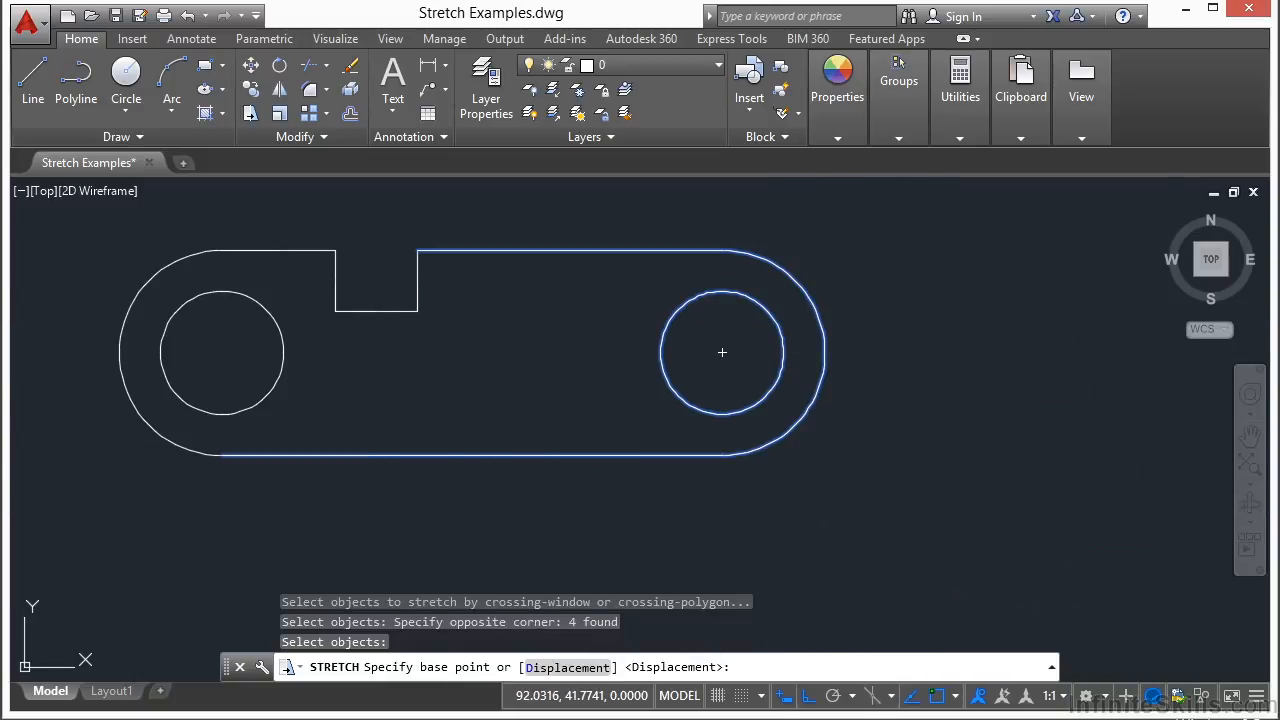
left_click(926, 507)
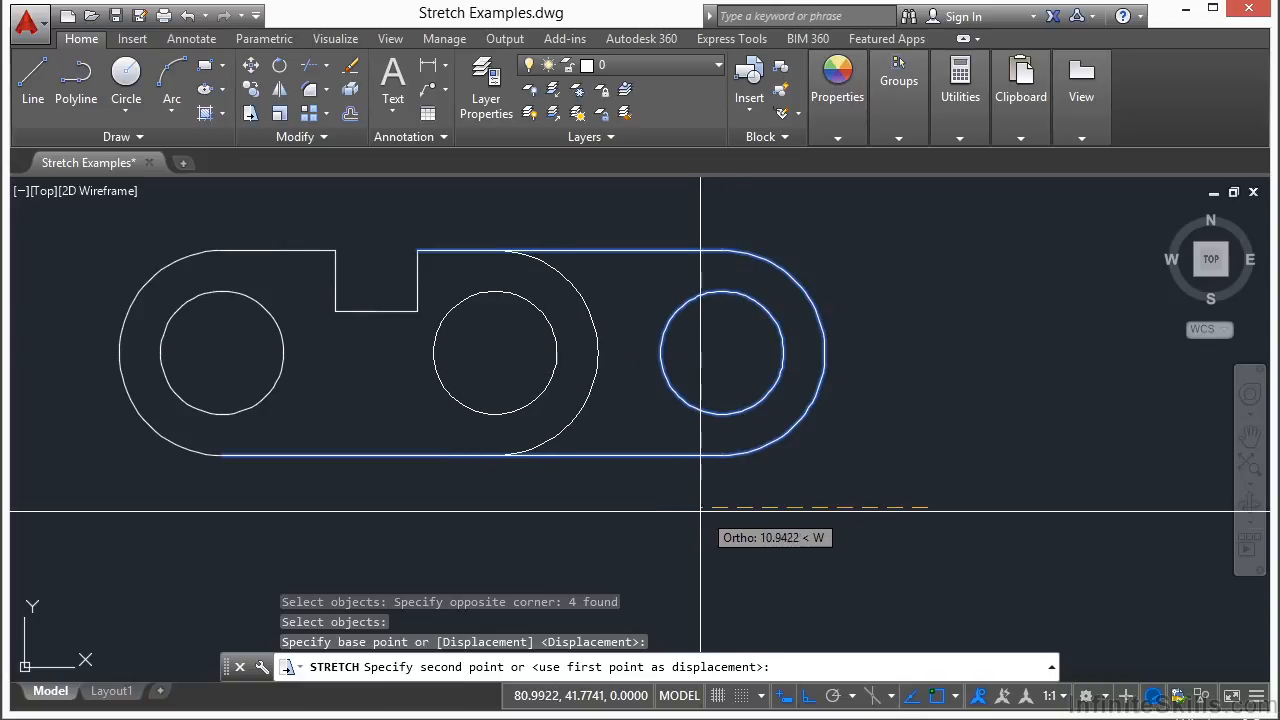
middle_click_drag(520, 481, 1034, 493)
left_click(573, 513)
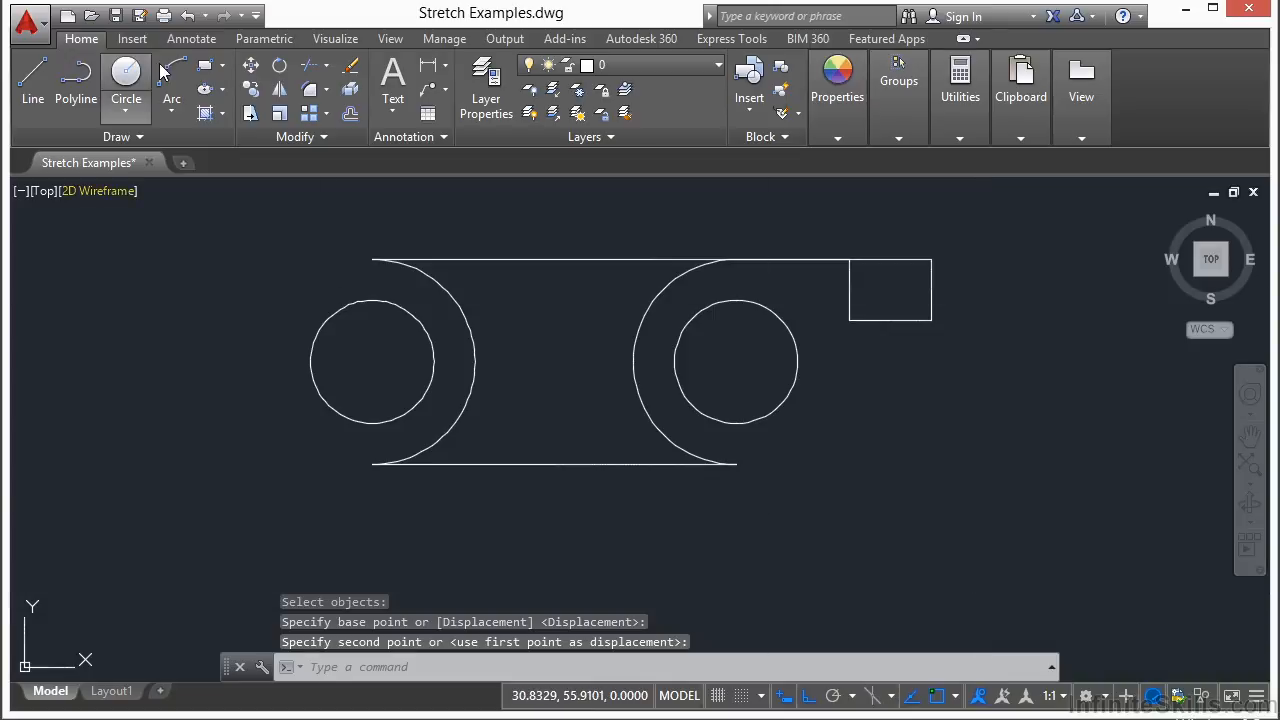
left_click(187, 17)
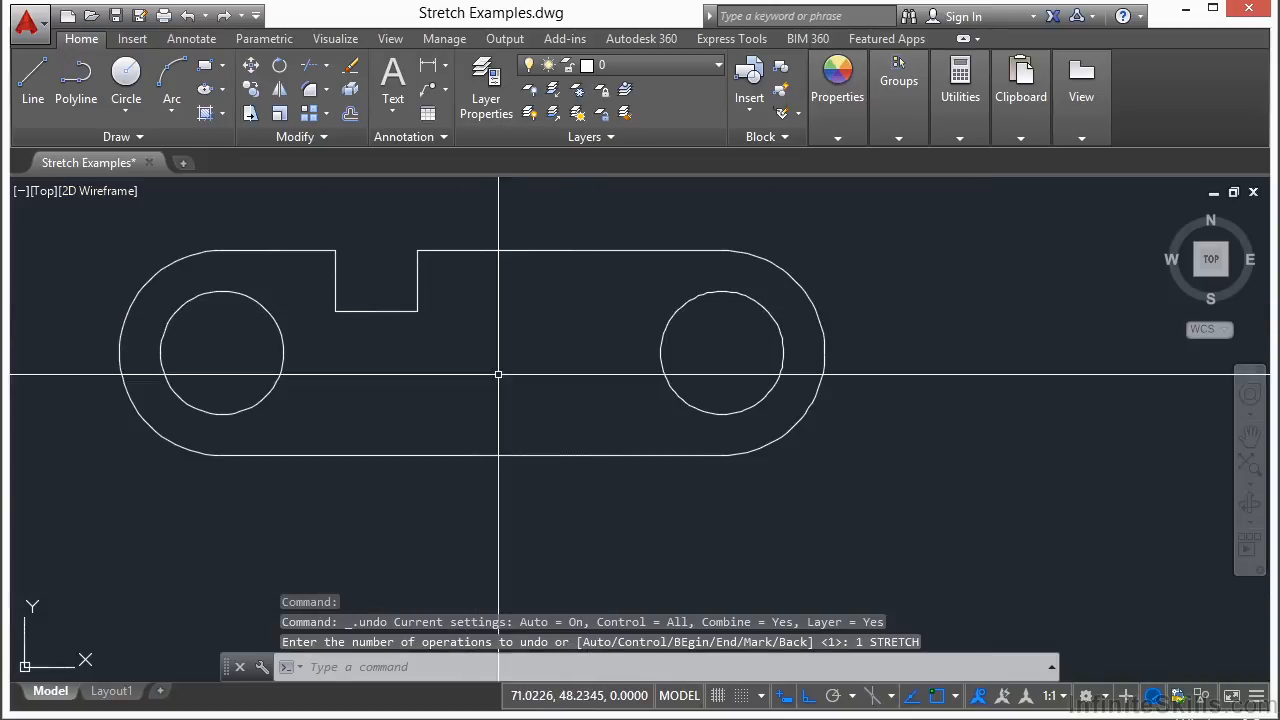
- Stretch the plate's right end to the right, removing the right hole from the crossing selection so it stays put
type("s")
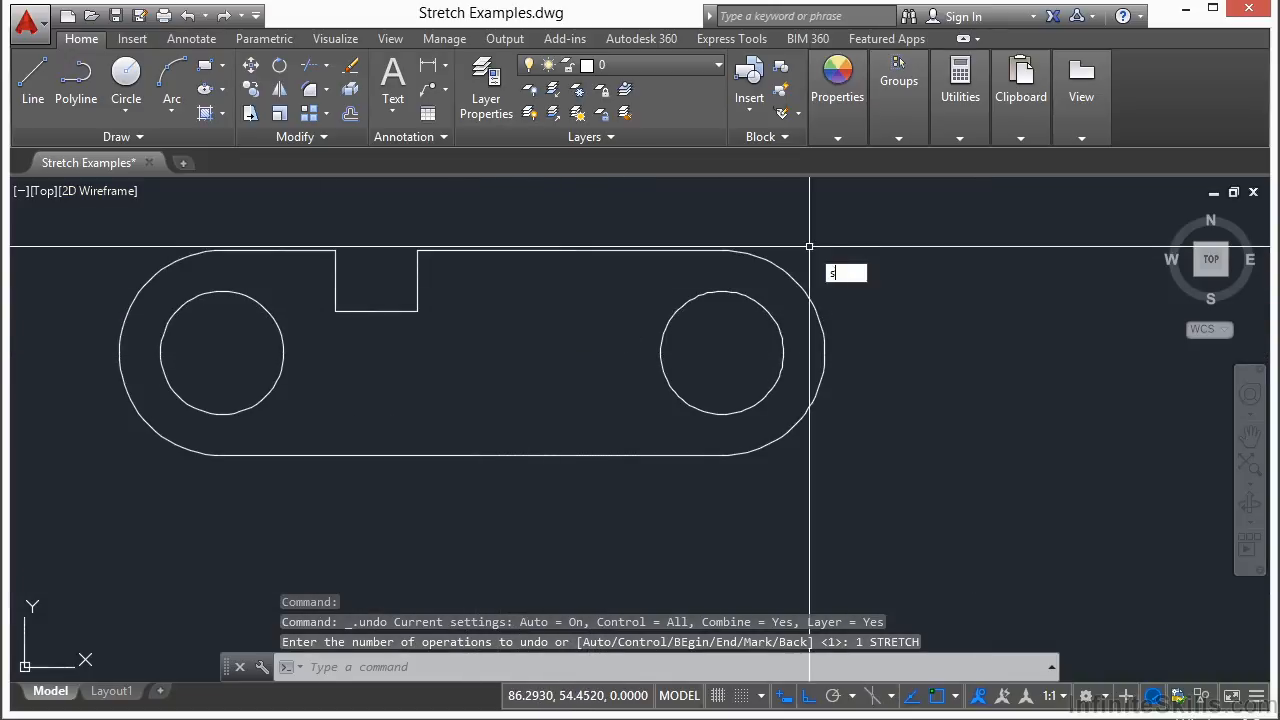
key("Return")
left_click(907, 210)
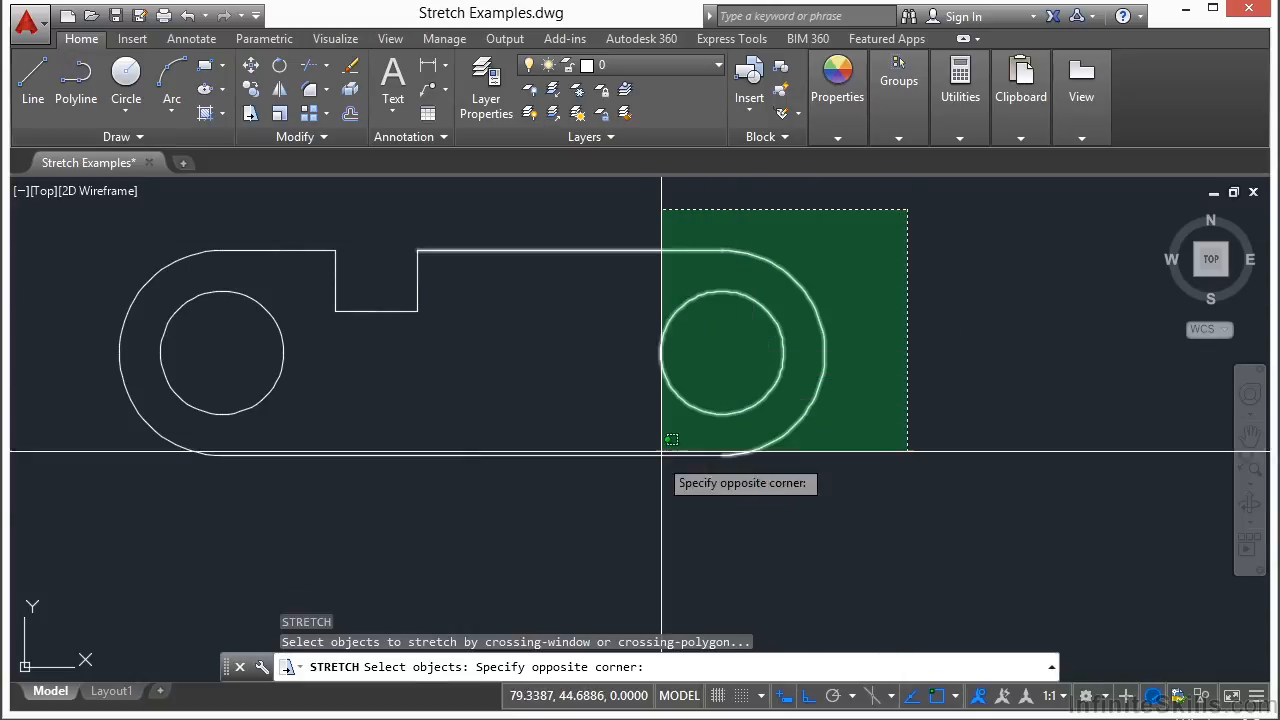
left_click(585, 530)
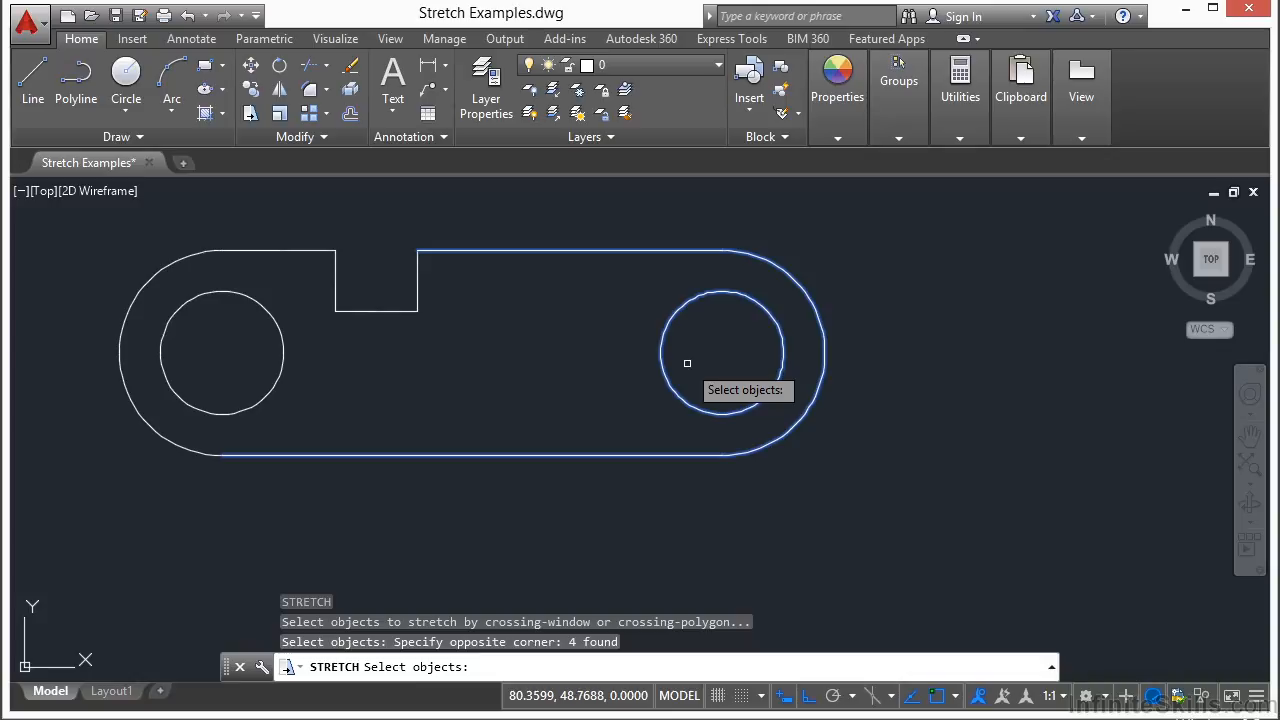
left_click(666, 385, "shift")
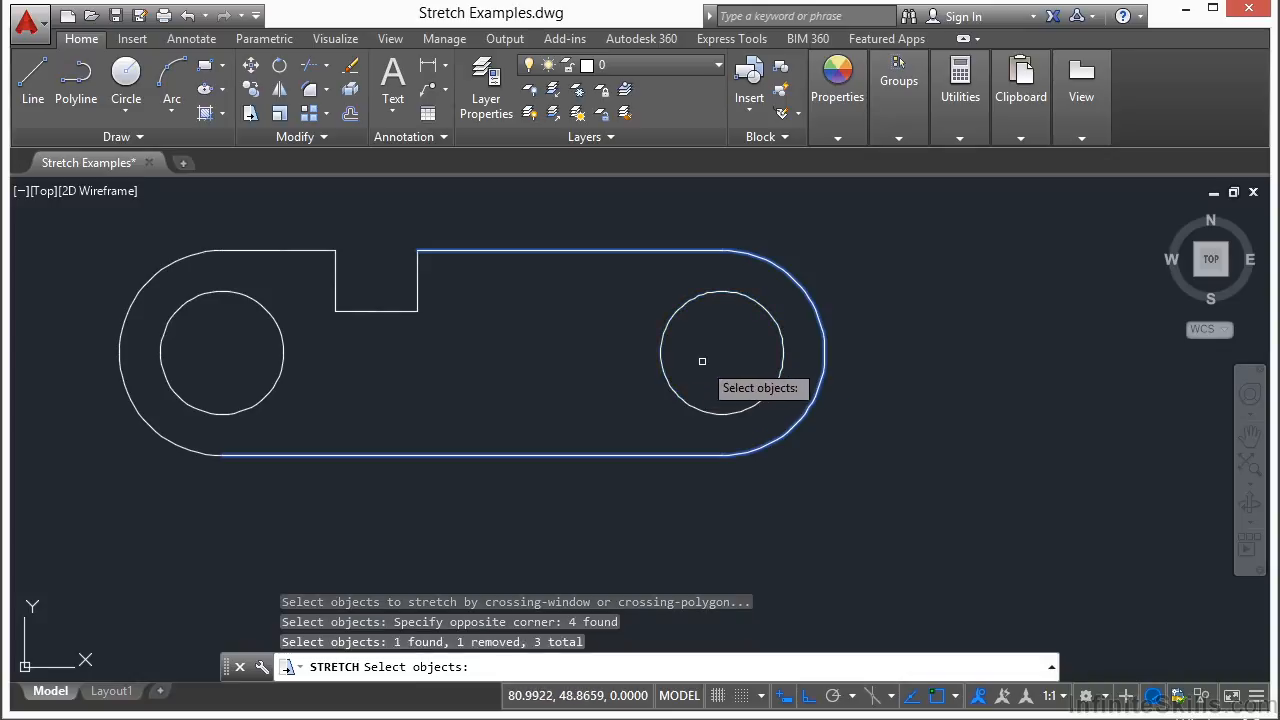
key("Return")
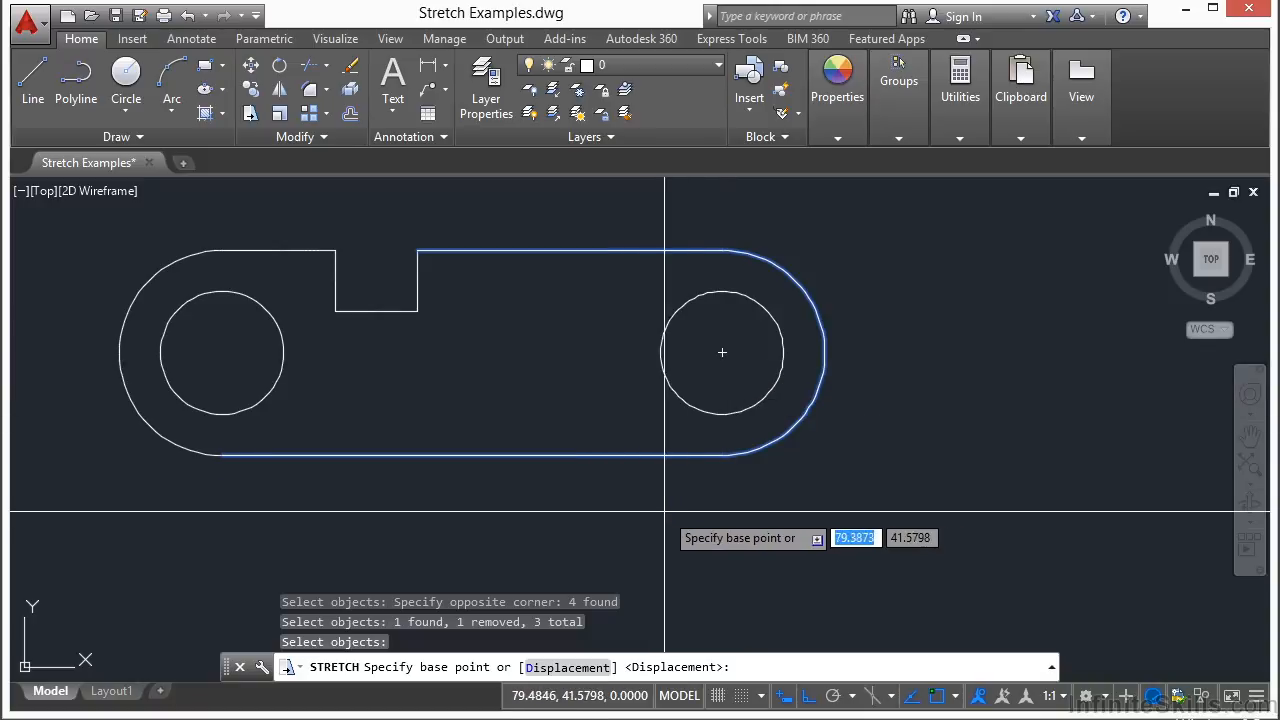
left_click(634, 511)
left_click(800, 511)
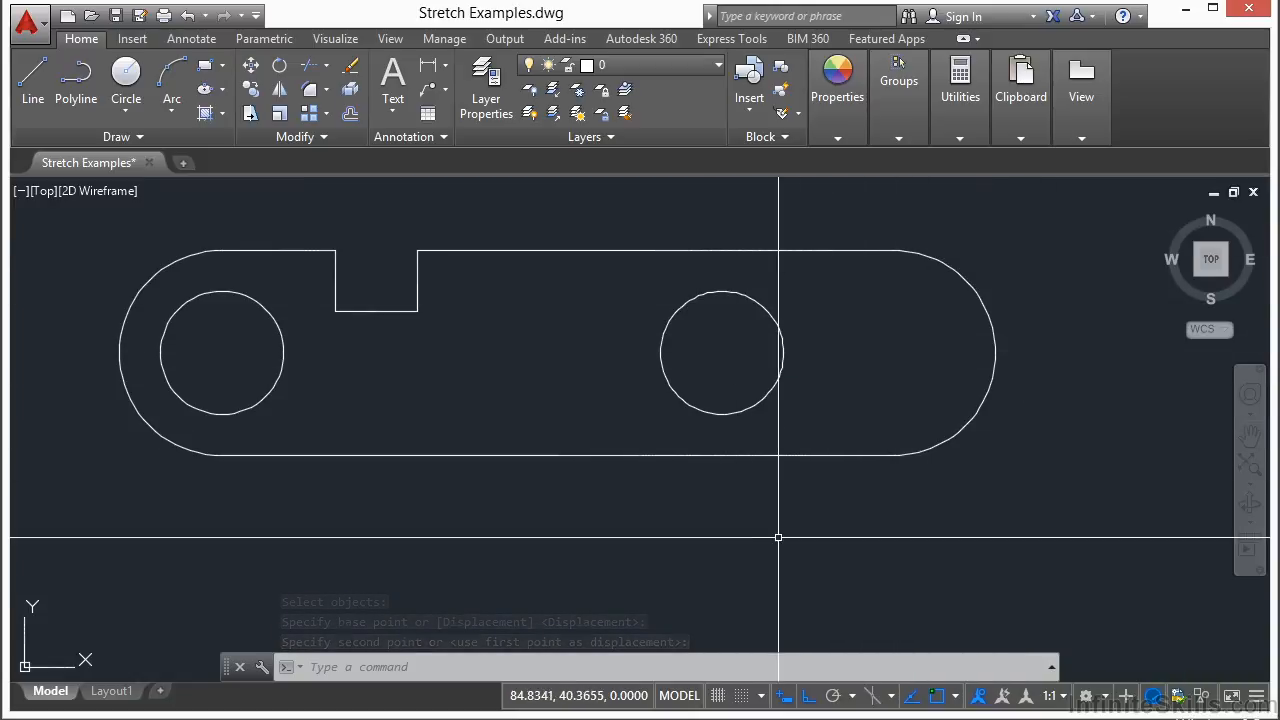
- Stretch the slot's right side to the right to widen the slot
type("s")
key("Return")
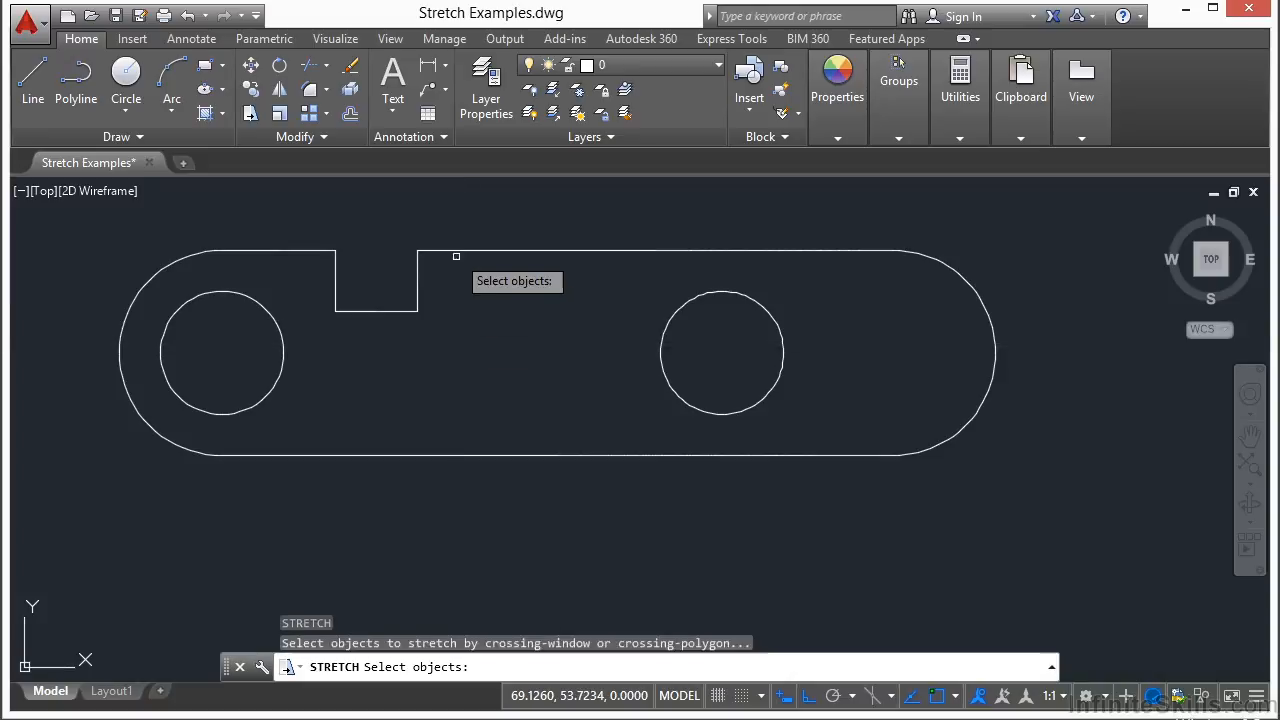
left_click(457, 223)
left_click(320, 340)
key("Return")
left_click(405, 312)
left_click(547, 314)
- Stretch the slot's bottom edge downward to make the slot deeper
key("Return")
left_click(586, 291)
left_click(446, 357)
key("Return")
left_click(480, 225)
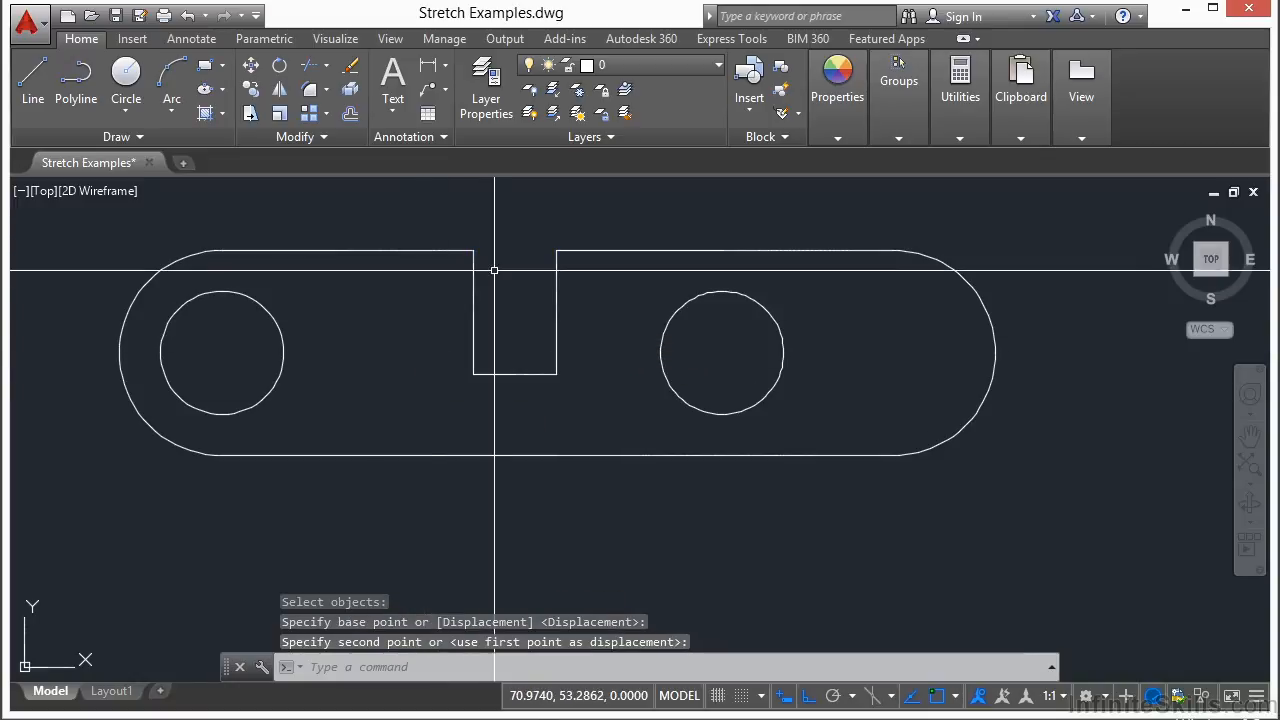
left_click(480, 286)
- Stretch the slot's left side to the left to widen it further
key("Return")
left_click(500, 222)
left_click(449, 412)
key("Return")
left_click(498, 403)
left_click(396, 403)
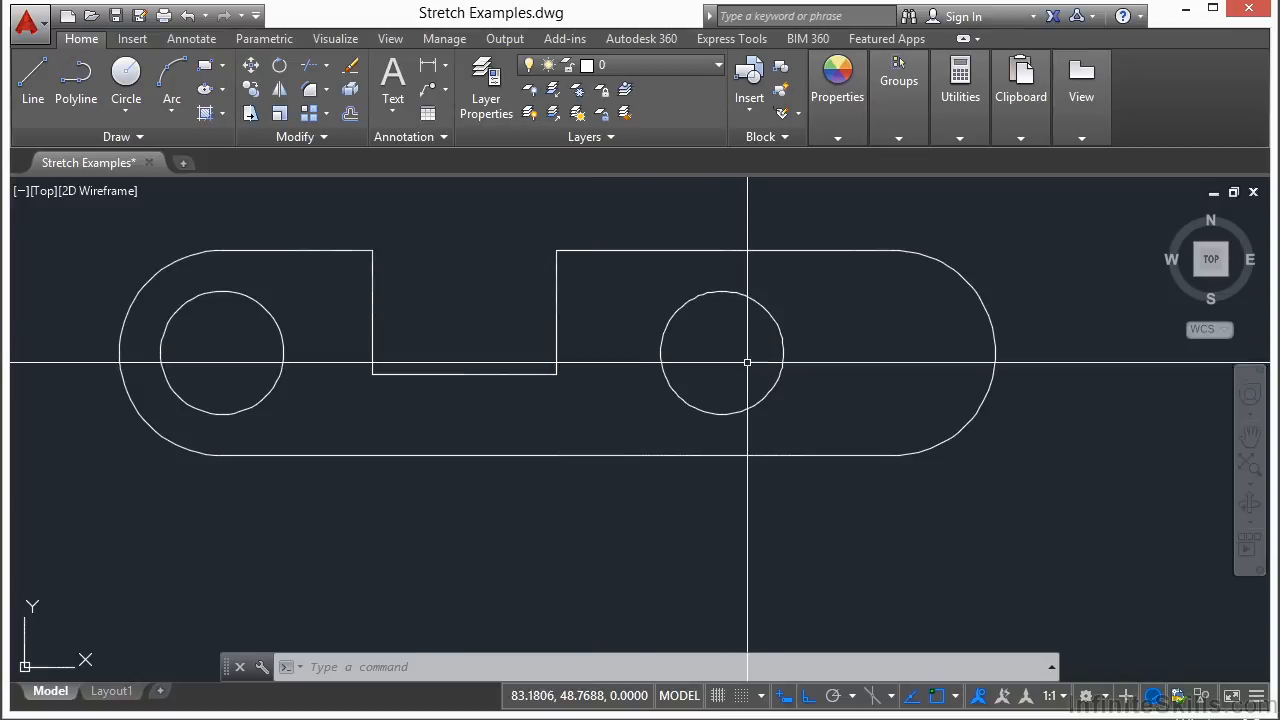
- Move the right hole to the right by stretching with a window that encloses it completely
type("s")
key("Return")
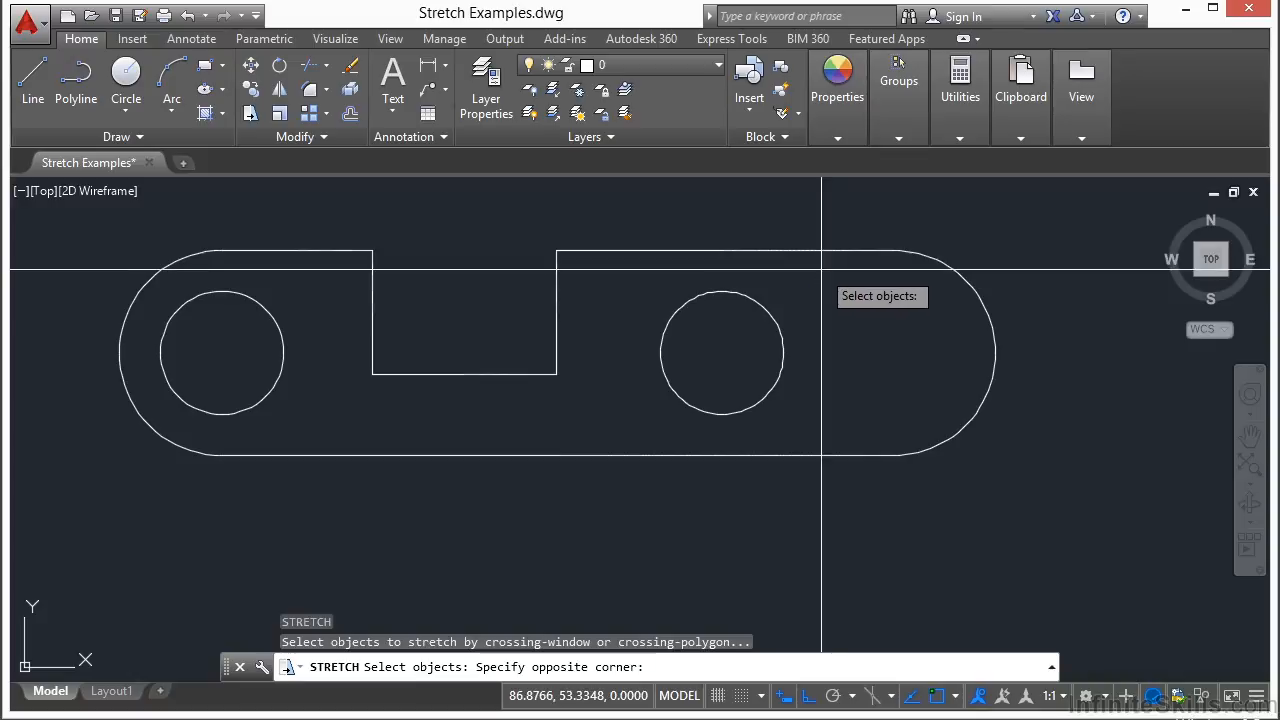
left_click(714, 440)
key("Return")
left_click(810, 360)
left_click(903, 374)
- Stretch the right hole, fully enclosed, back to the left toward the slot
left_click(895, 301)
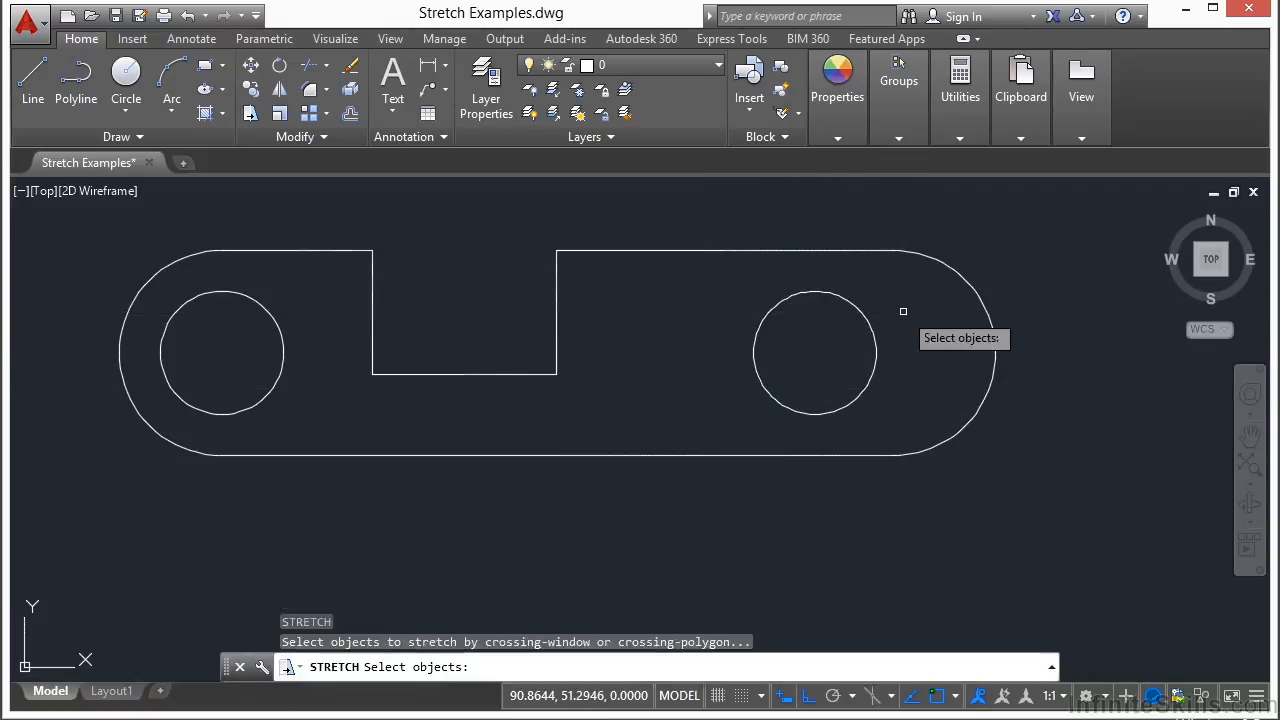
left_click(866, 341)
key("Return")
left_click(896, 404)
left_click(938, 404)
key("Return")
left_click(916, 325)
left_click(777, 366)
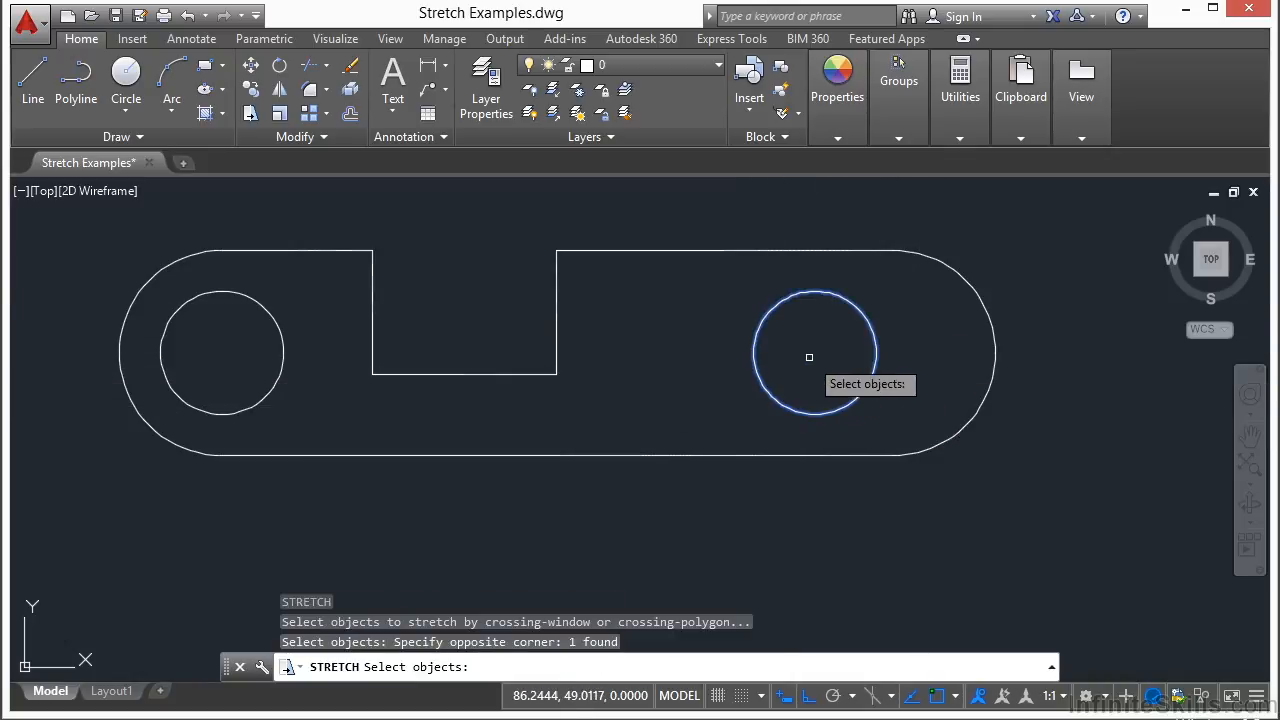
key("Return")
left_click(698, 409)
left_click(562, 406)
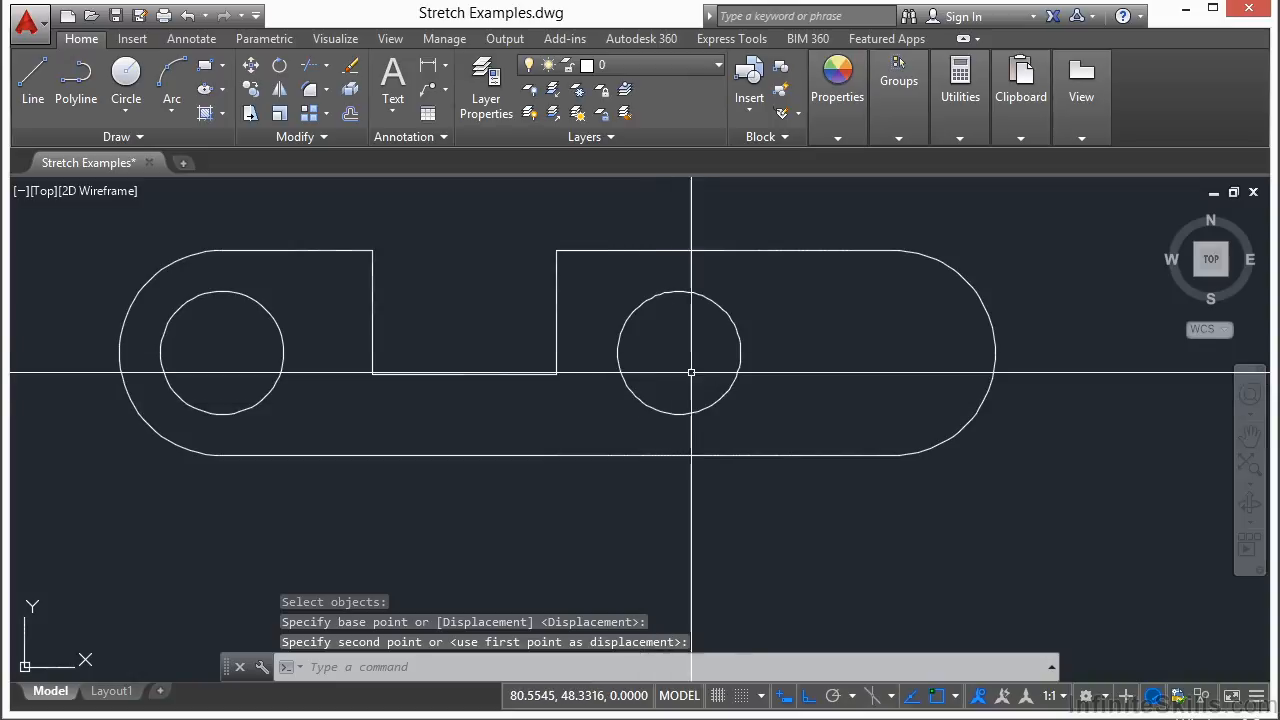
left_click(734, 385)
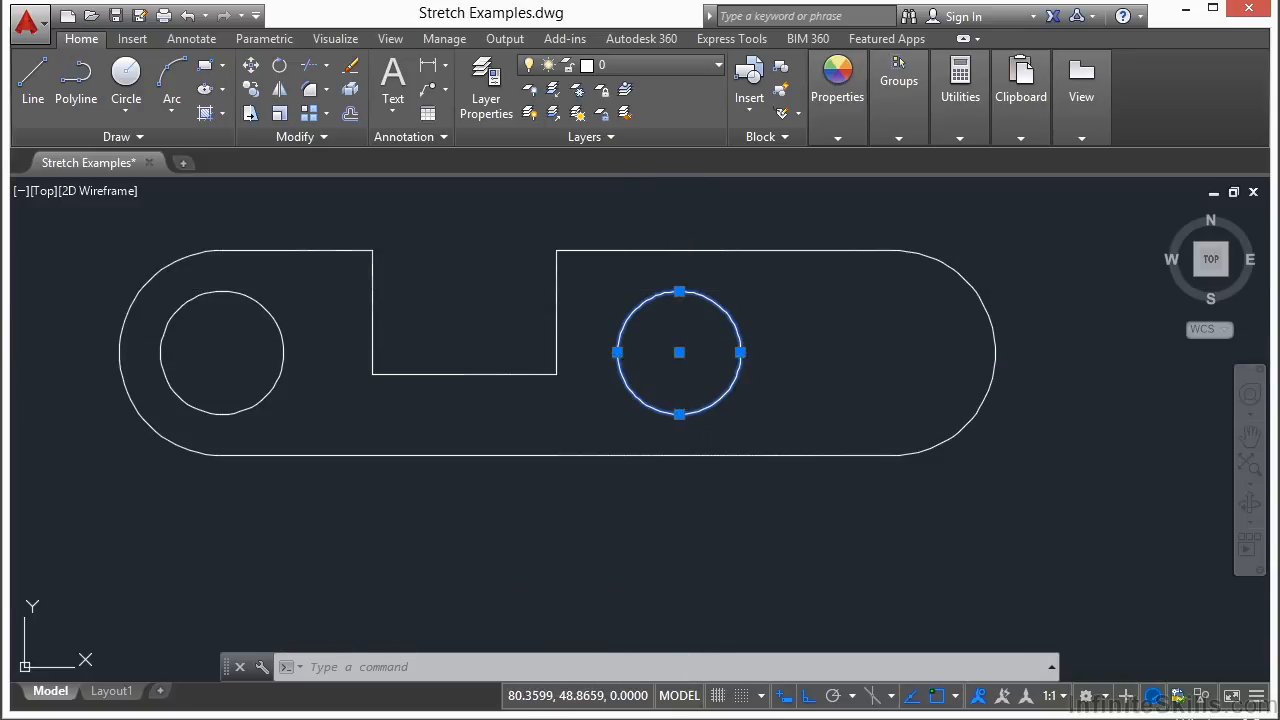
key("Escape")
scroll(520, 458, "down", 4)
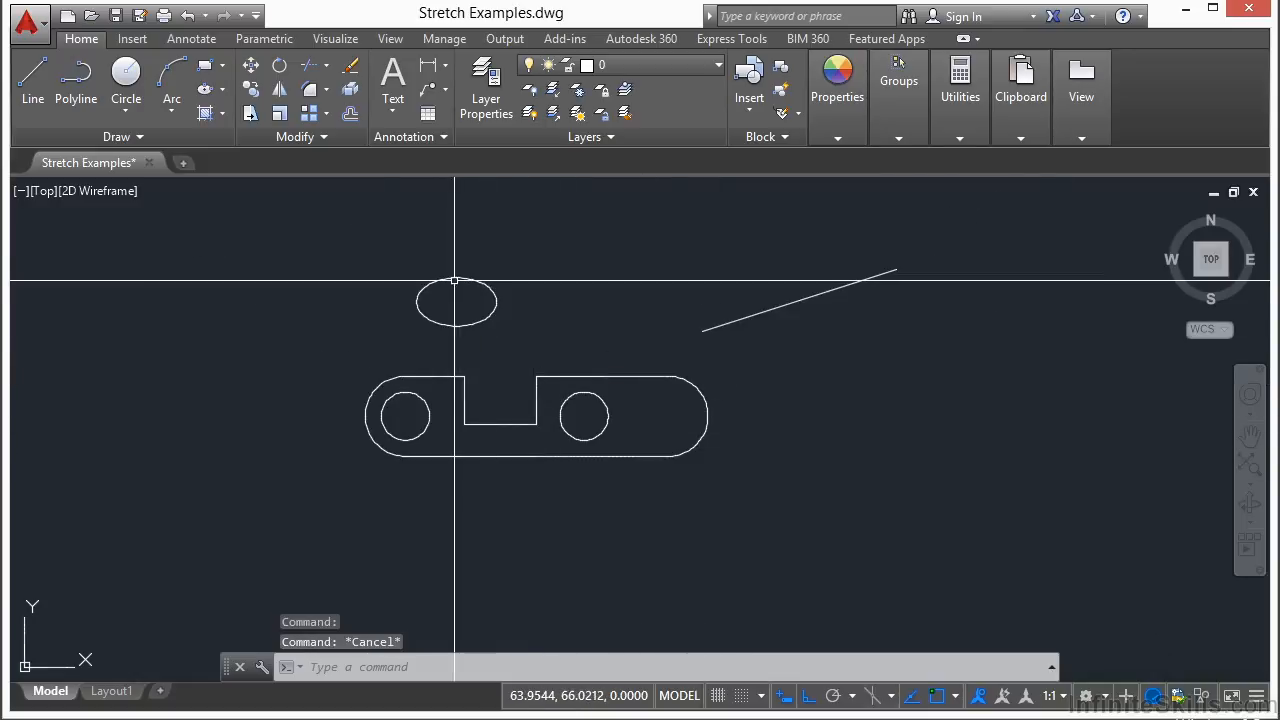
scroll(446, 281, "up", 2)
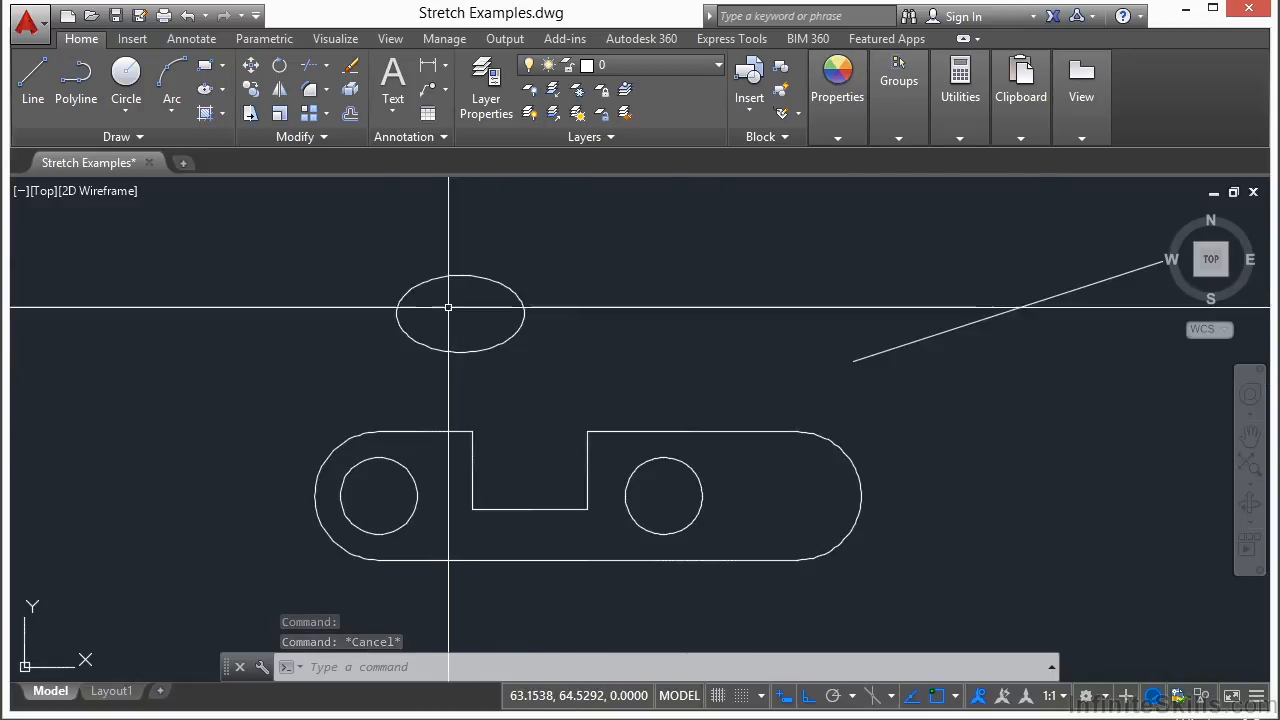
left_click(486, 349)
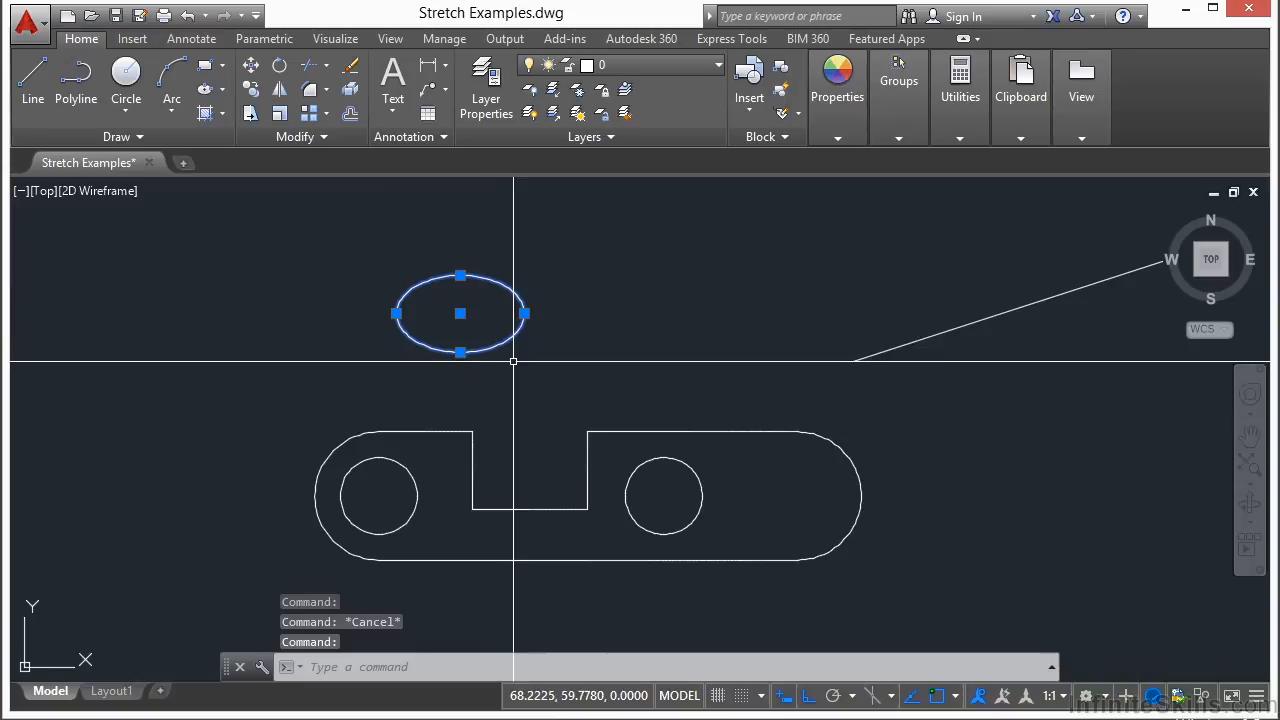
- Try to stretch the ellipse by crossing only its right edge and dragging to the right
type("s")
key("Return")
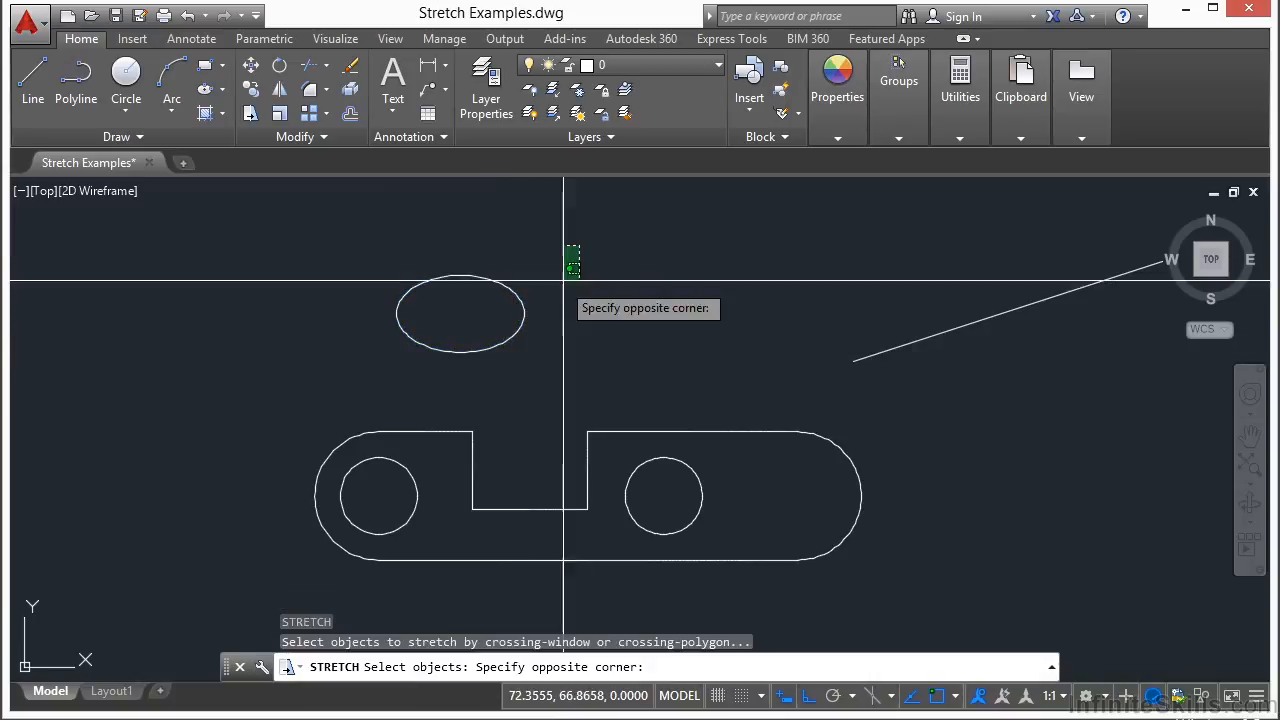
left_click(511, 393)
key("Return")
left_click(498, 374)
left_click(622, 278)
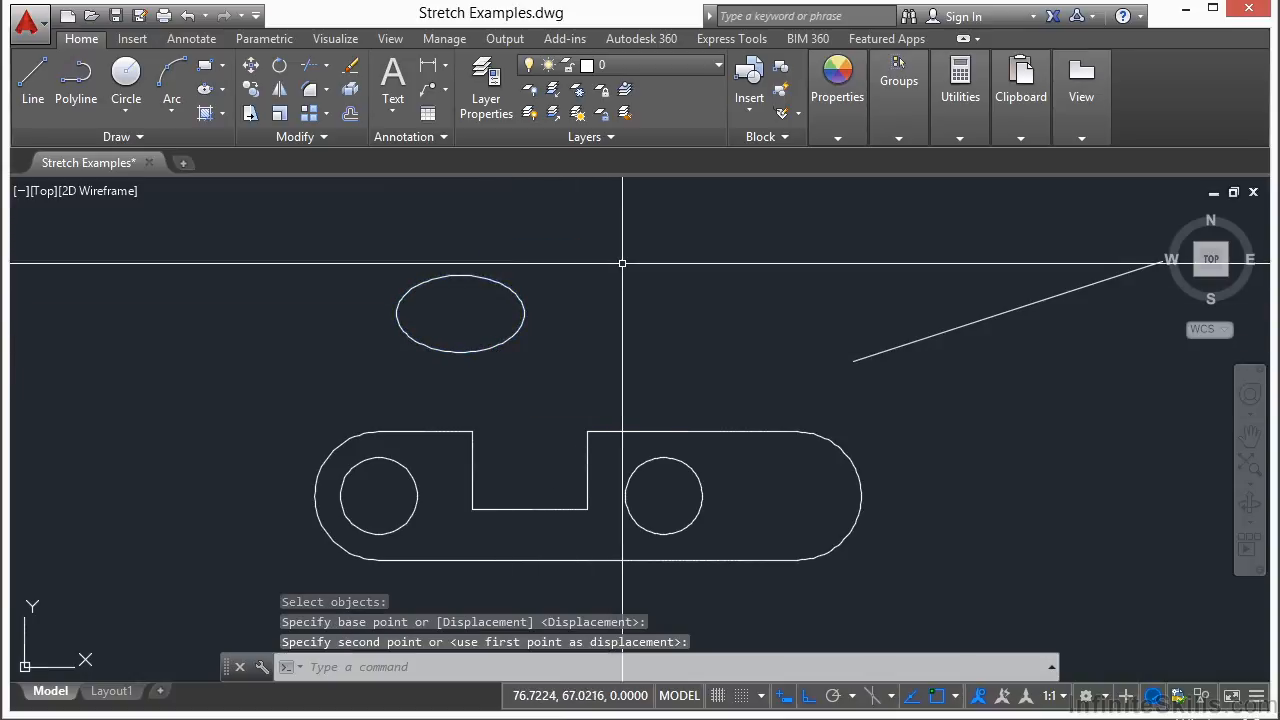
- Move the ellipse to the right by stretching with a window enclosing it entirely
key("Return")
left_click(609, 240)
left_click(443, 378)
key("Return")
left_click(395, 380)
left_click(600, 371)
- Move the ellipse upward by stretching it with a window enclosing it entirely
key("Return")
left_click(729, 250)
left_click(466, 367)
key("Return")
left_click(466, 366)
left_click(465, 327)
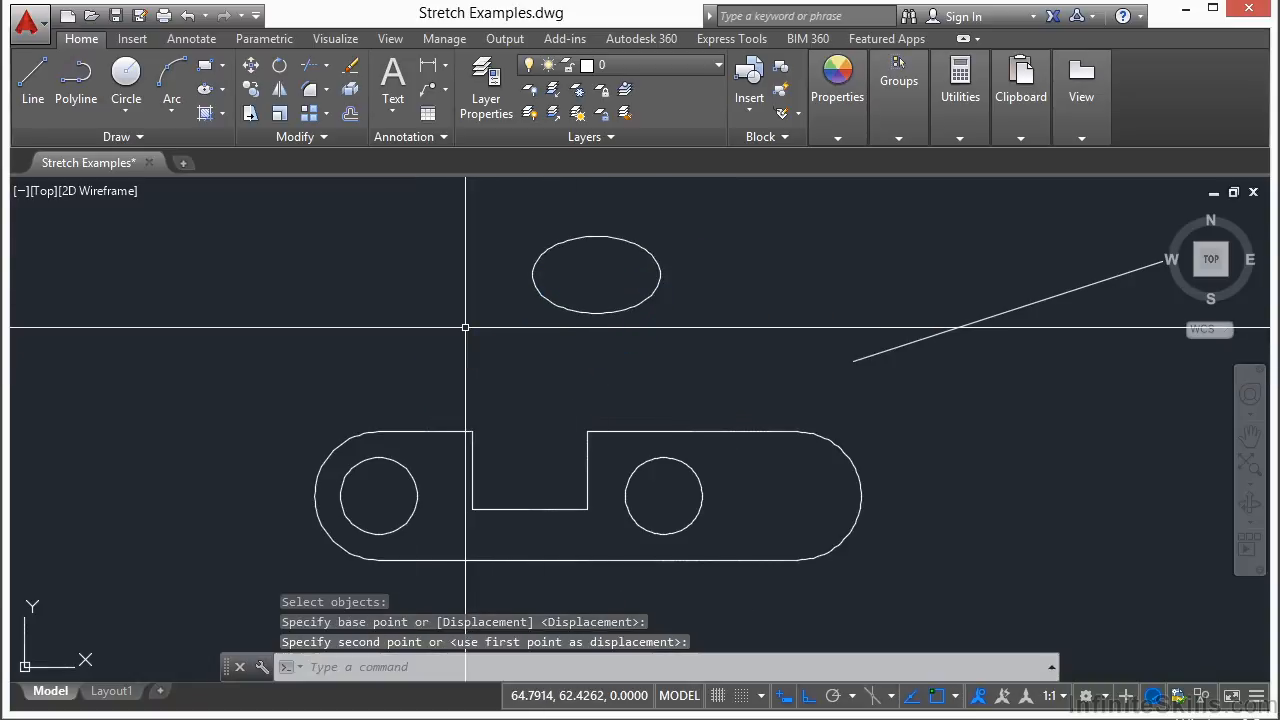
- Enlarge the ellipse with its quadrant grips, widening it and making it taller
left_click(553, 307)
left_click(660, 274)
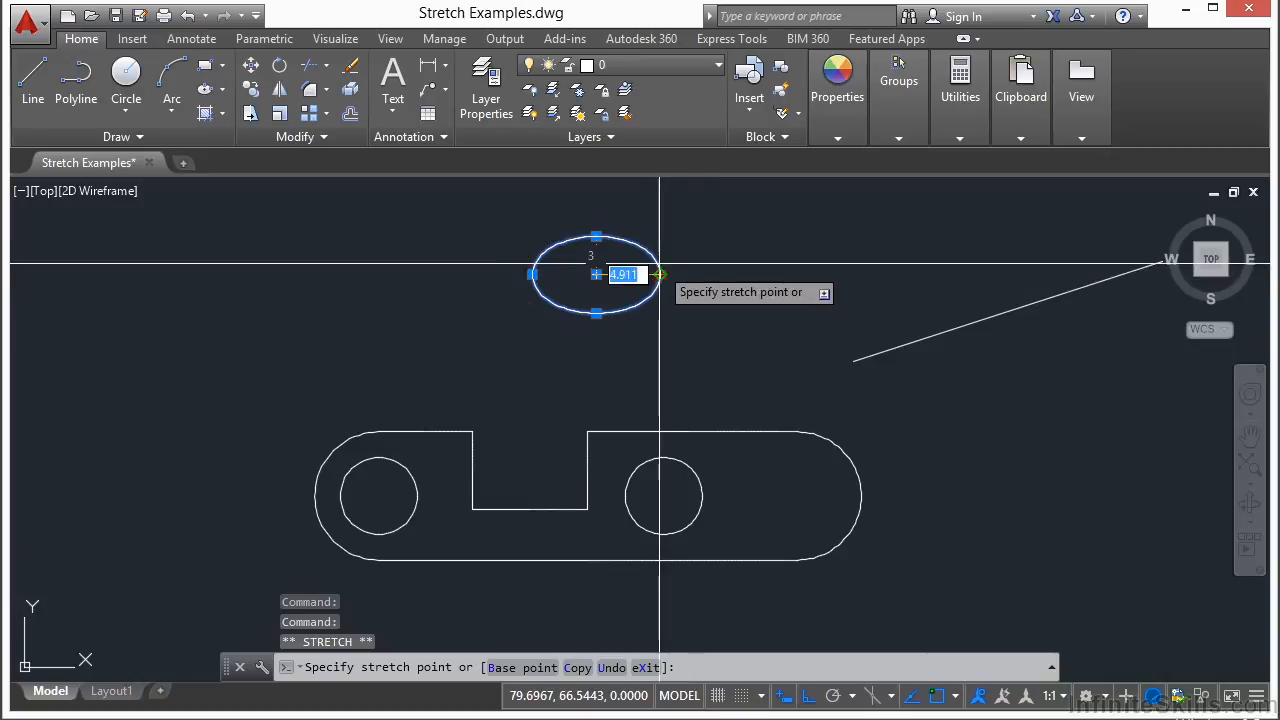
left_click(745, 274)
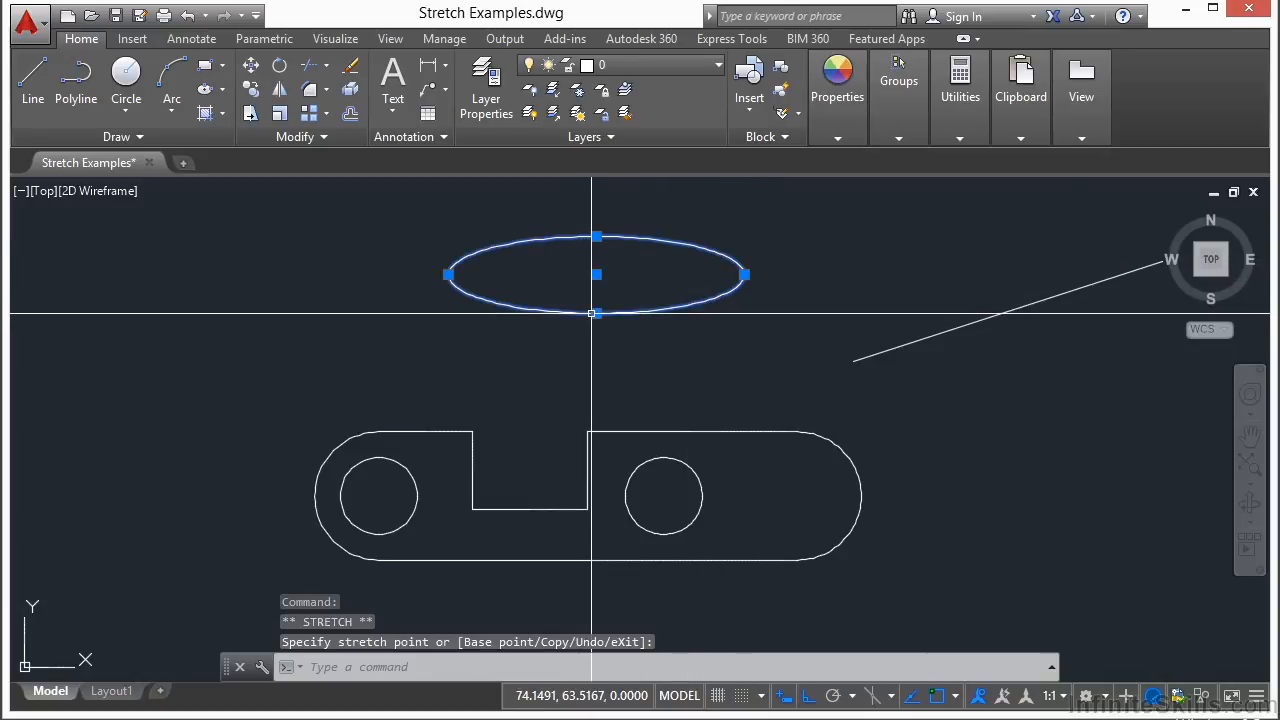
left_click(596, 346)
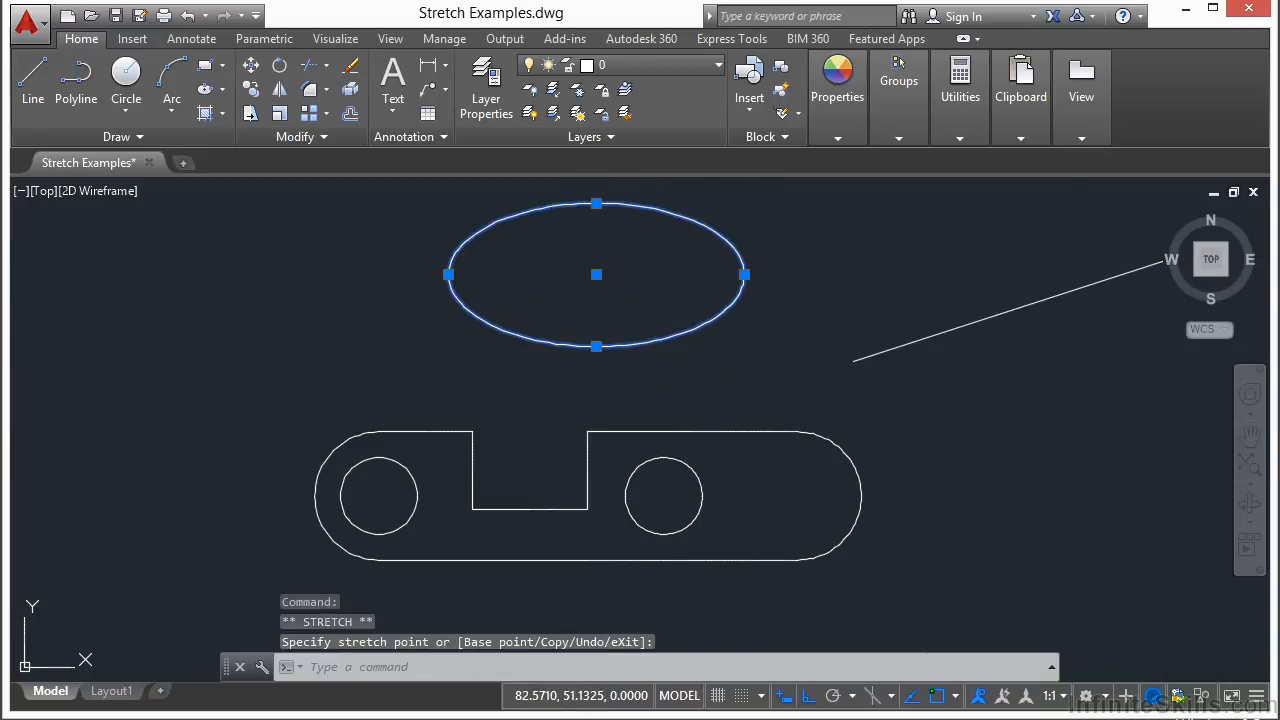
- Enlarge the right hole by stretching its quadrant grip outward
left_click(699, 498)
left_click(701, 496)
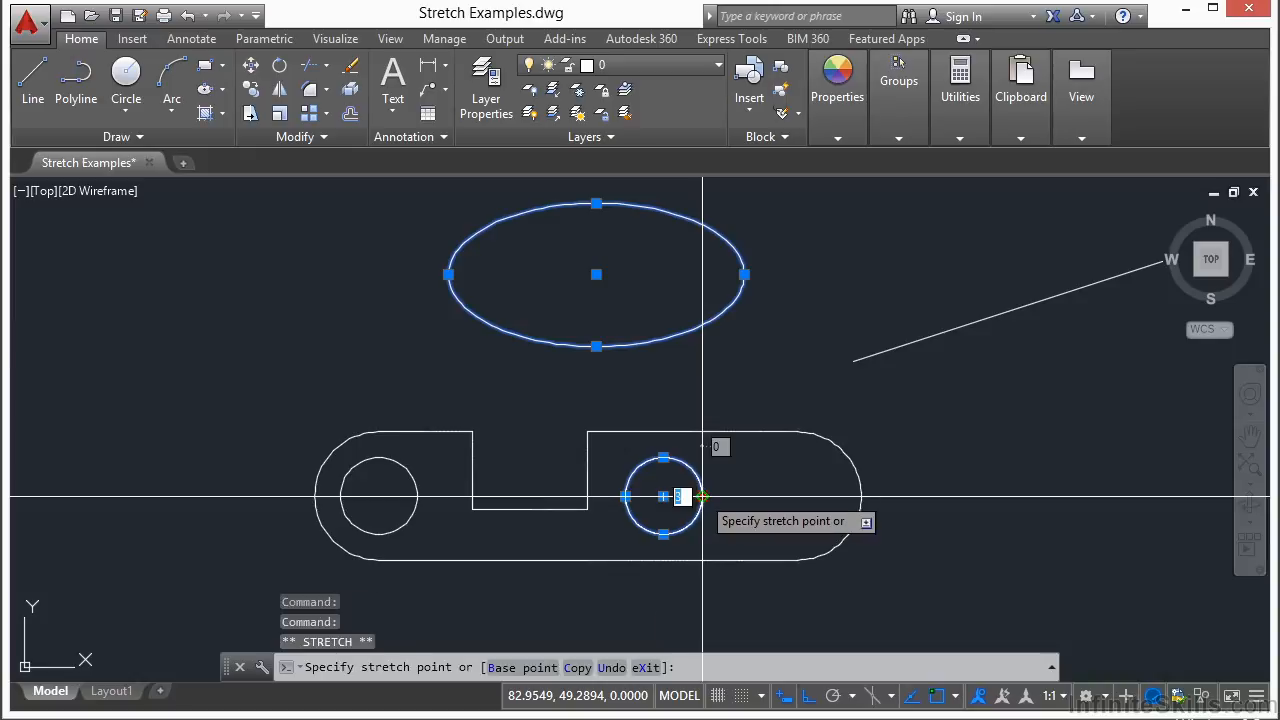
left_click(779, 490)
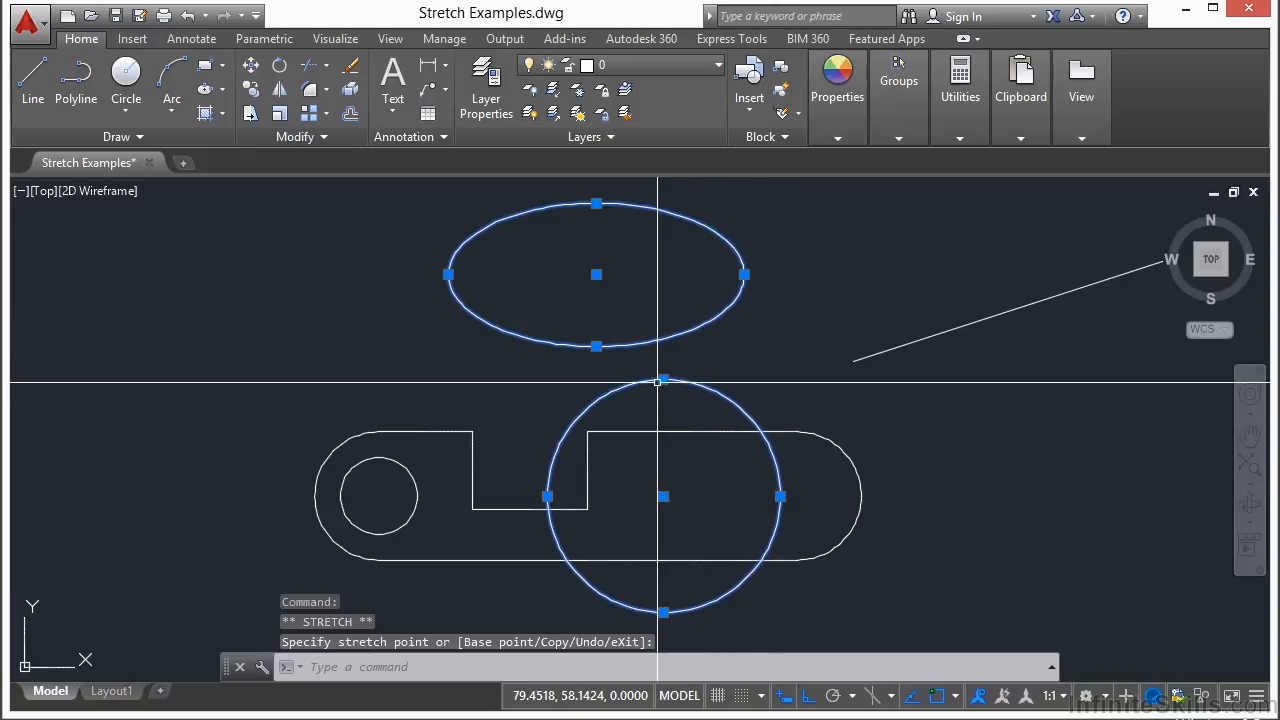
key("Escape")
scroll(560, 340, "down", 3)
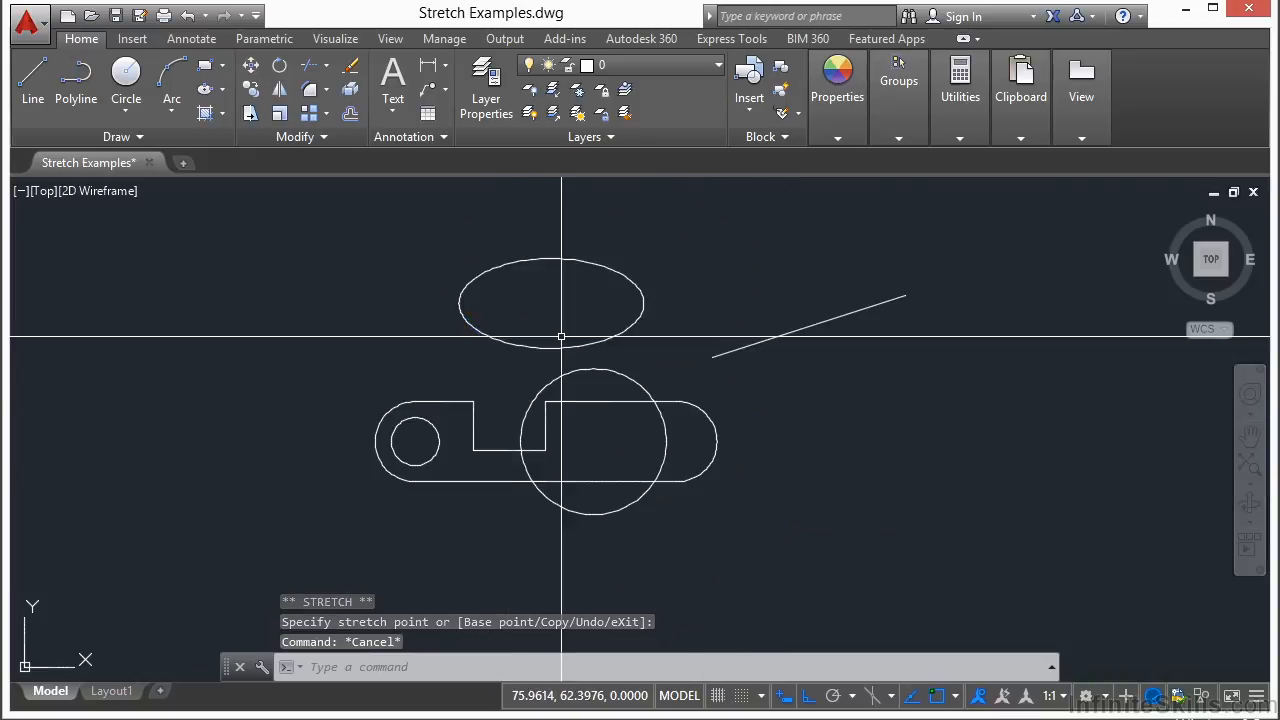